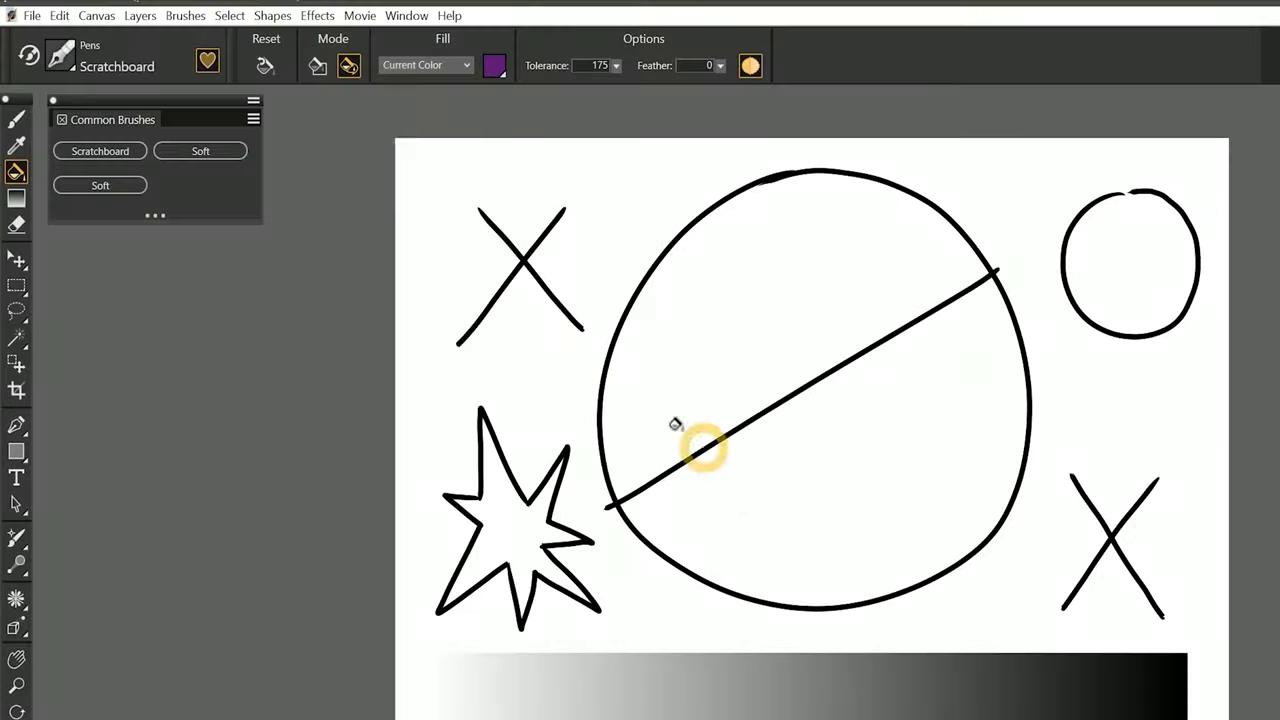
# Switch the Paint Bucket to Fill Cell mode and reset it to red at tolerance 32.
pyautogui.click(319, 59)
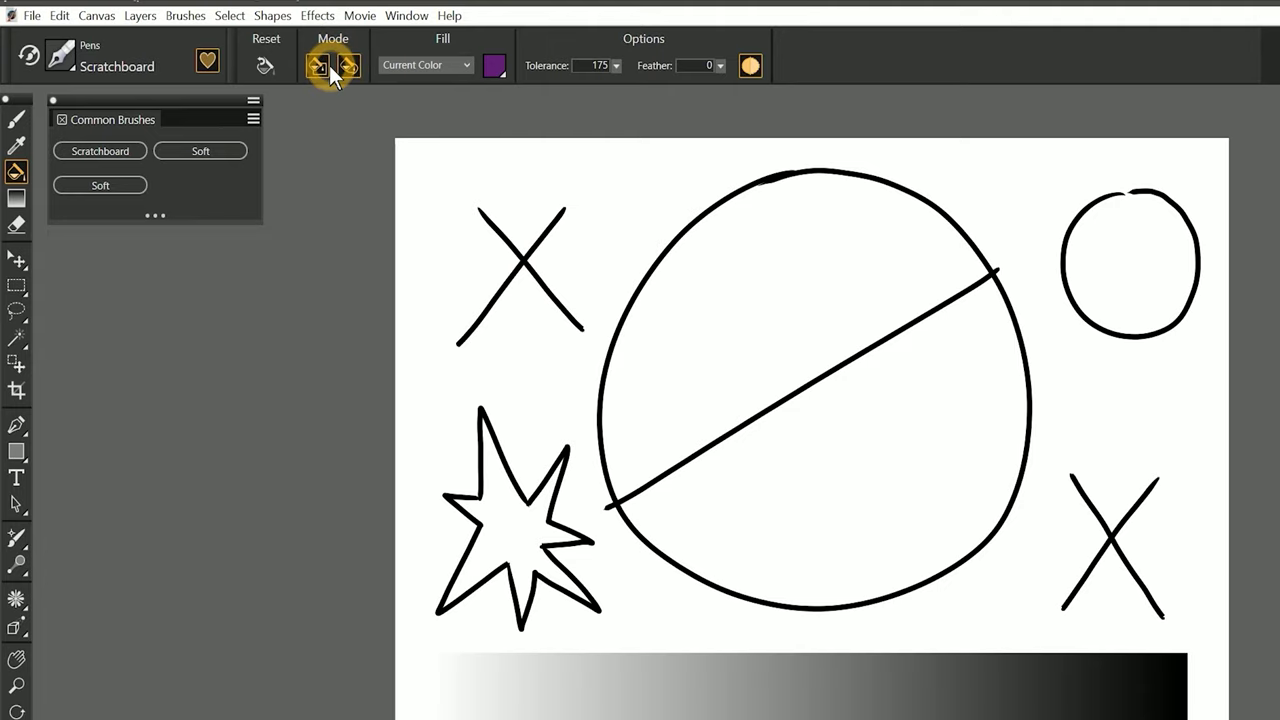
pyautogui.click(348, 67)
pyautogui.click(15, 174)
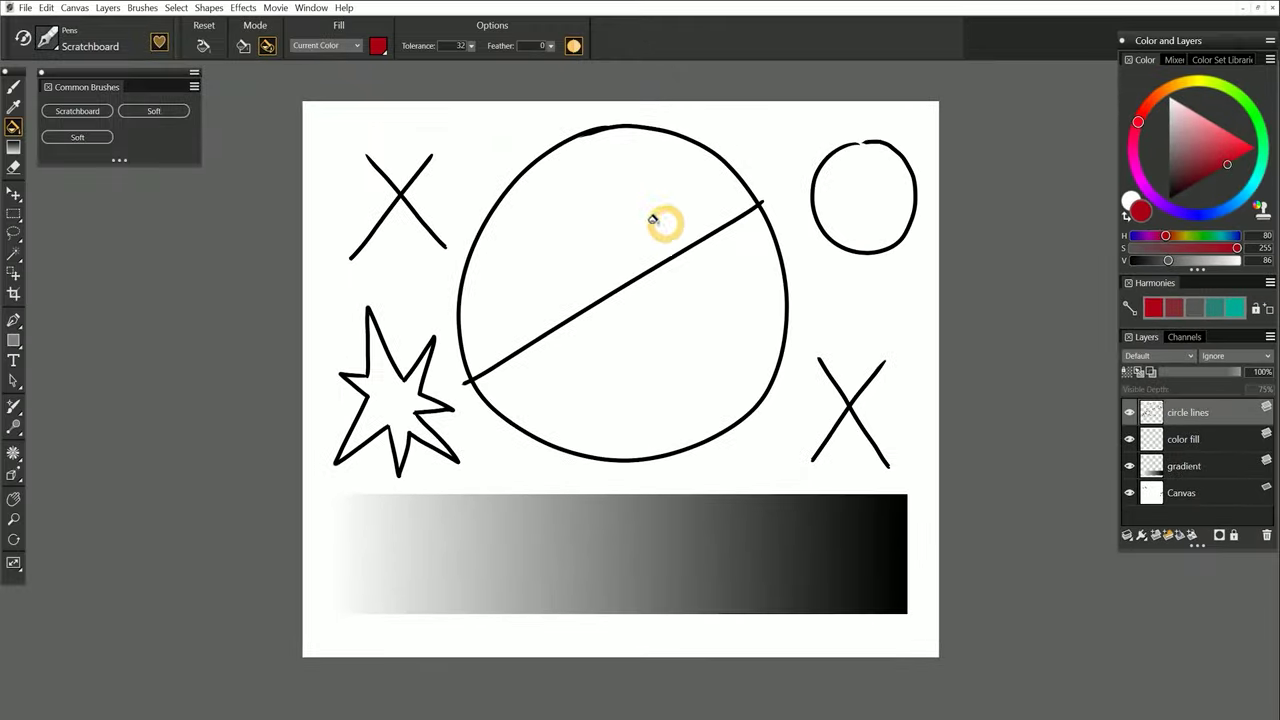
pyautogui.click(428, 41)
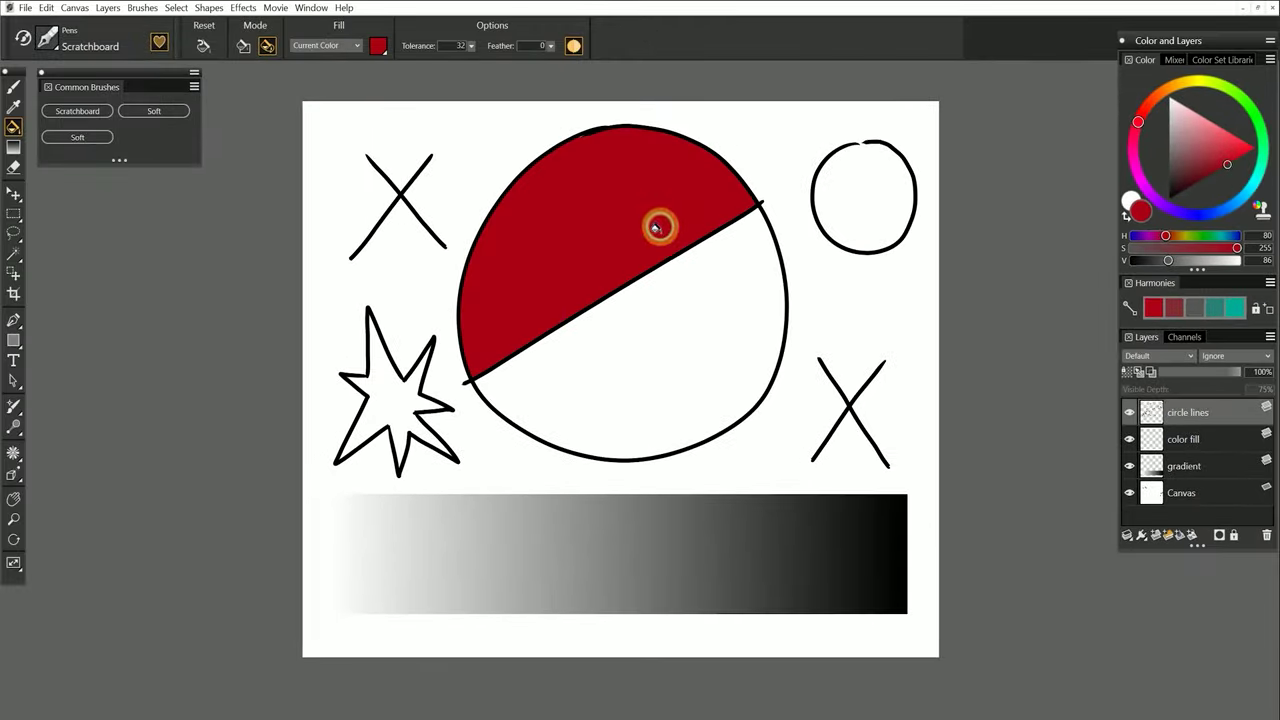
pyautogui.click(678, 300)
pyautogui.click(395, 400)
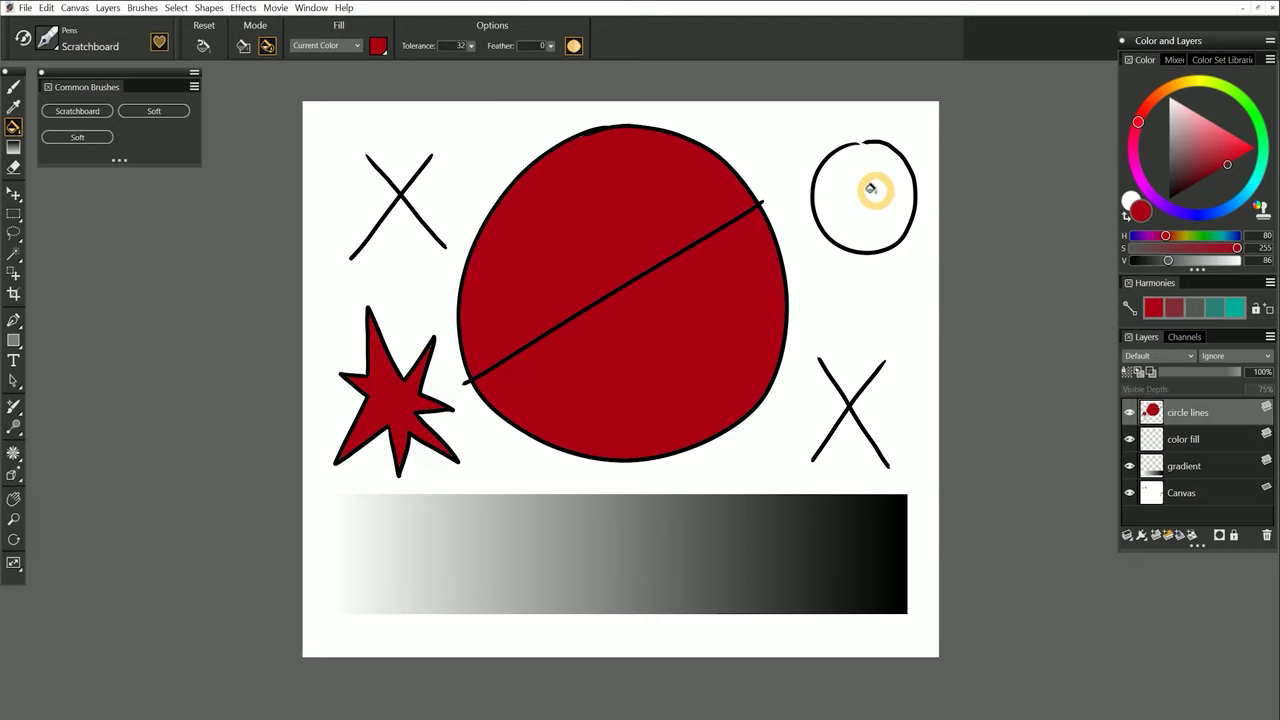
pyautogui.click(866, 195)
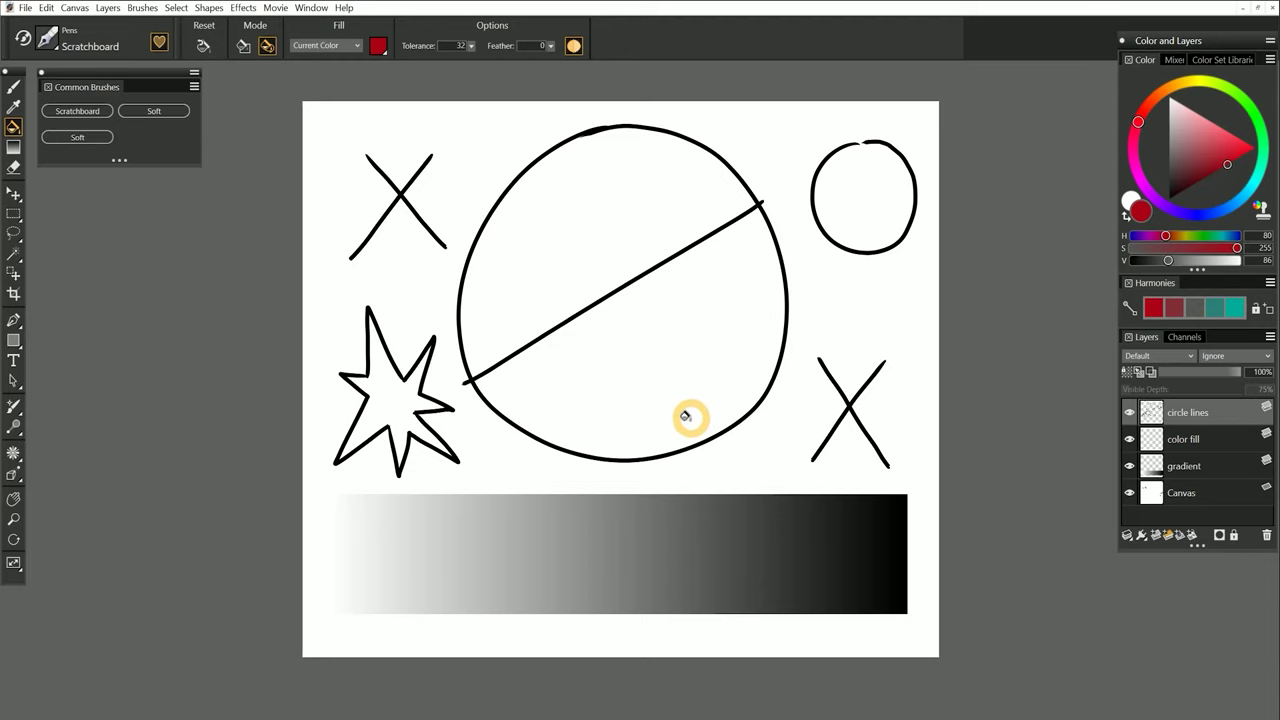
pyautogui.click(1186, 496)
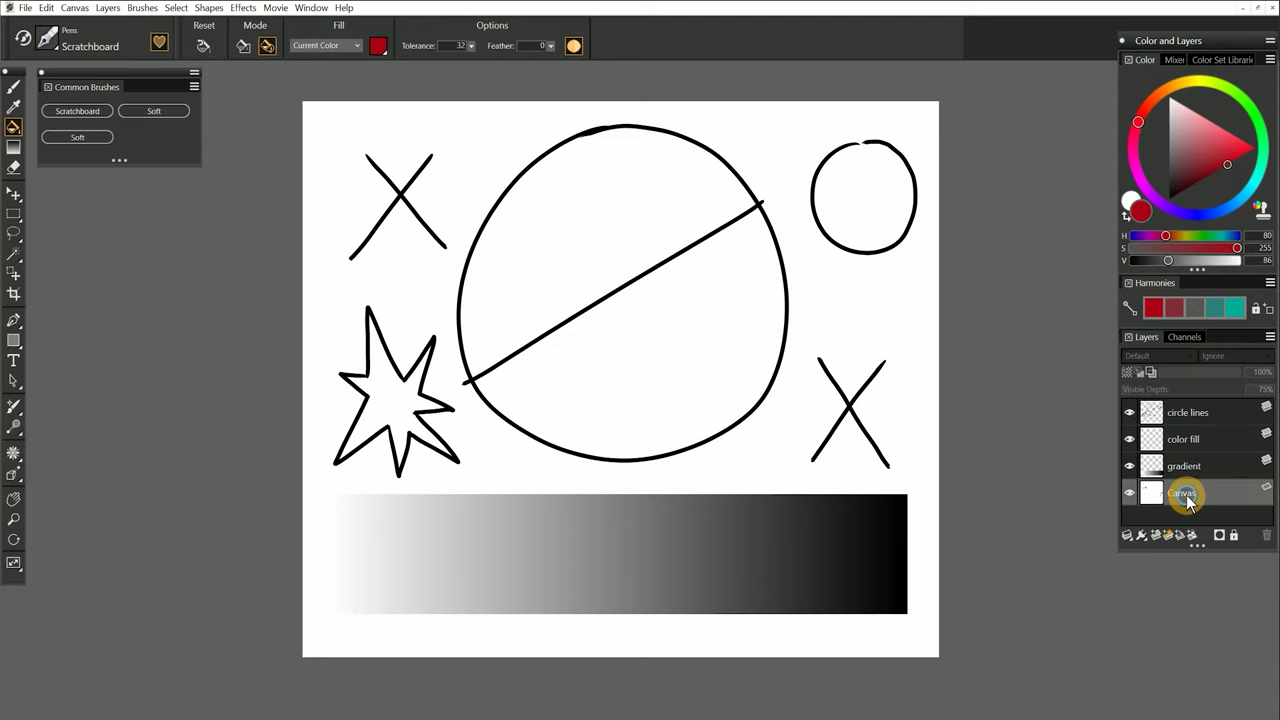
pyautogui.click(1129, 494)
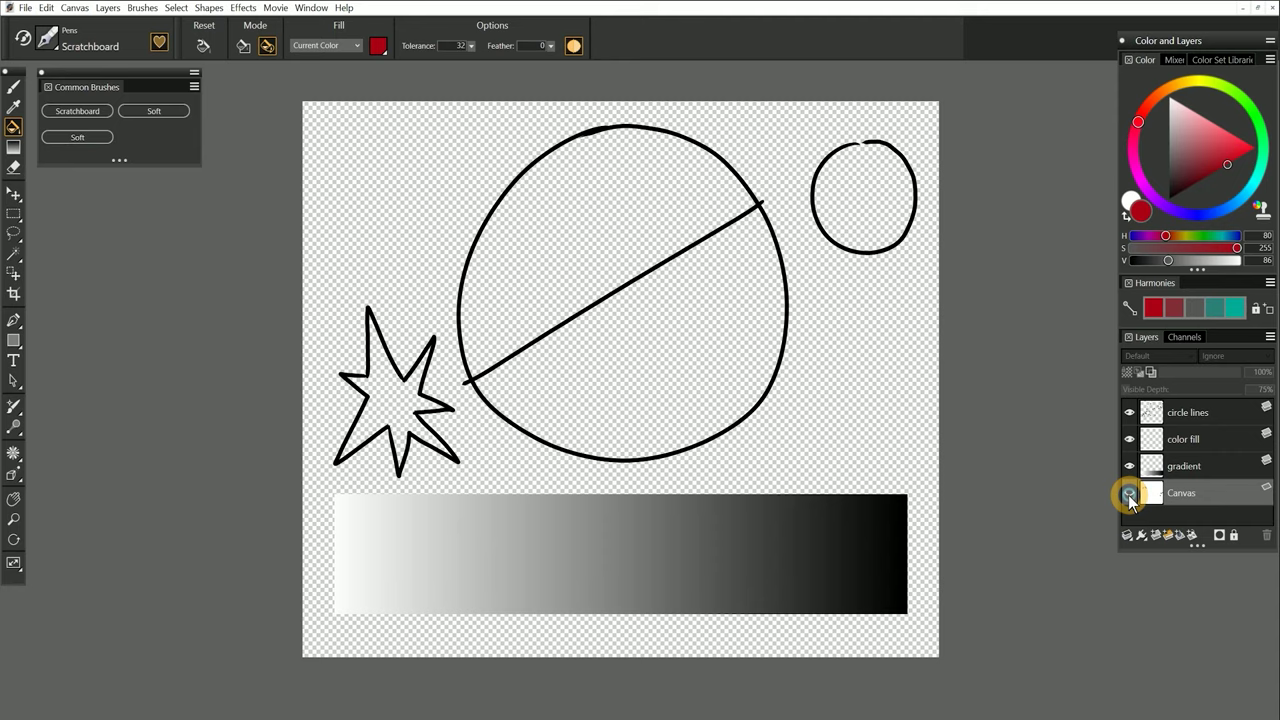
pyautogui.click(1129, 494)
pyautogui.click(1129, 494)
pyautogui.click(1129, 494)
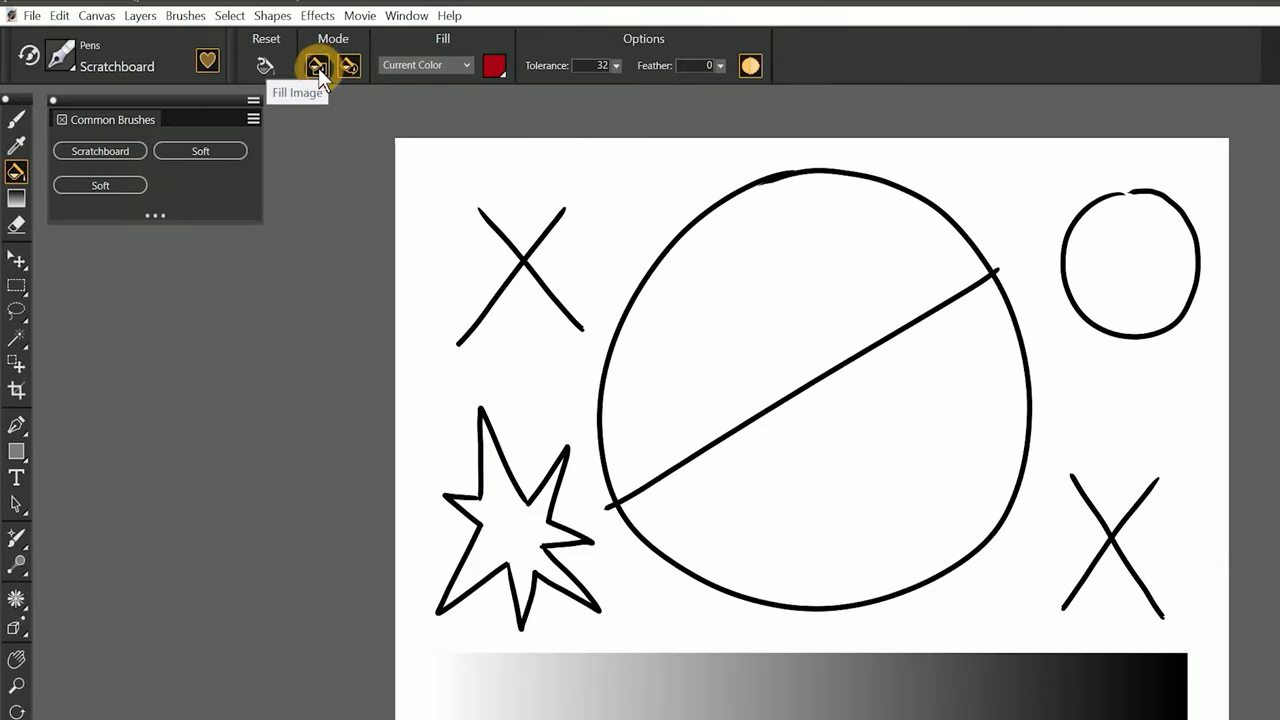
pyautogui.click(318, 64)
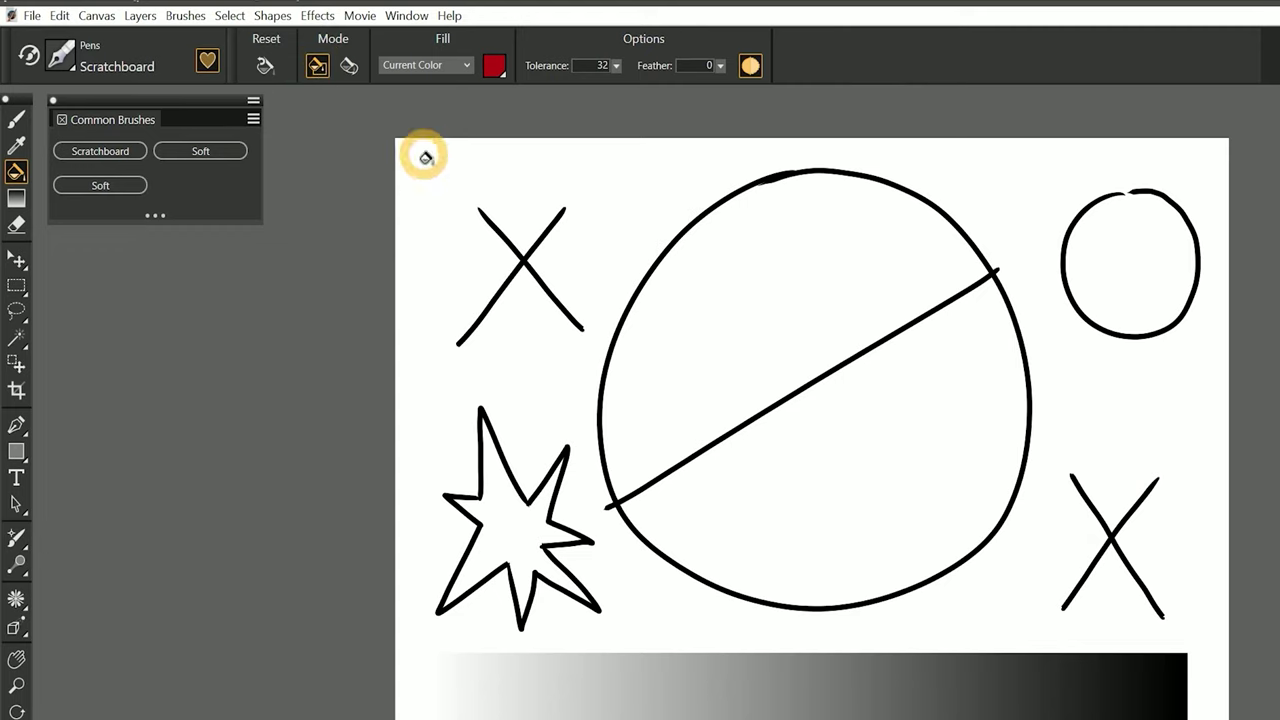
pyautogui.click(525, 202)
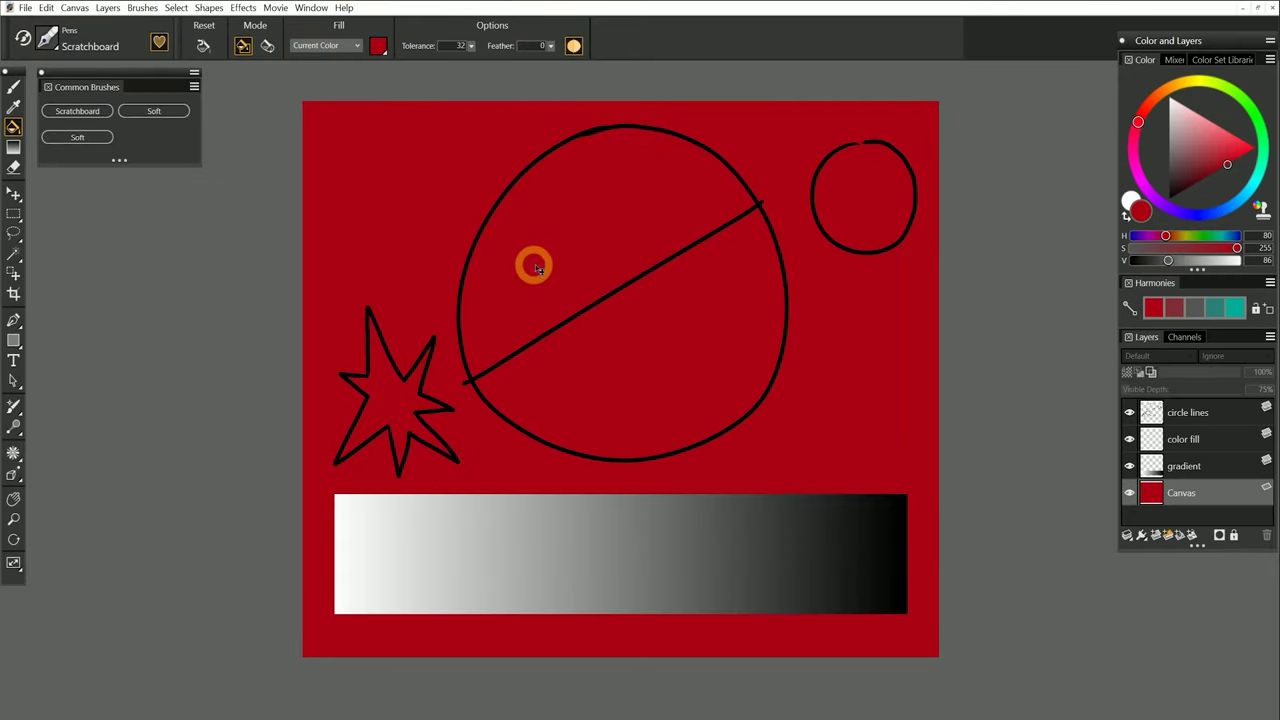
pyautogui.hotkey('ctrl', 'z')
pyautogui.click(267, 45)
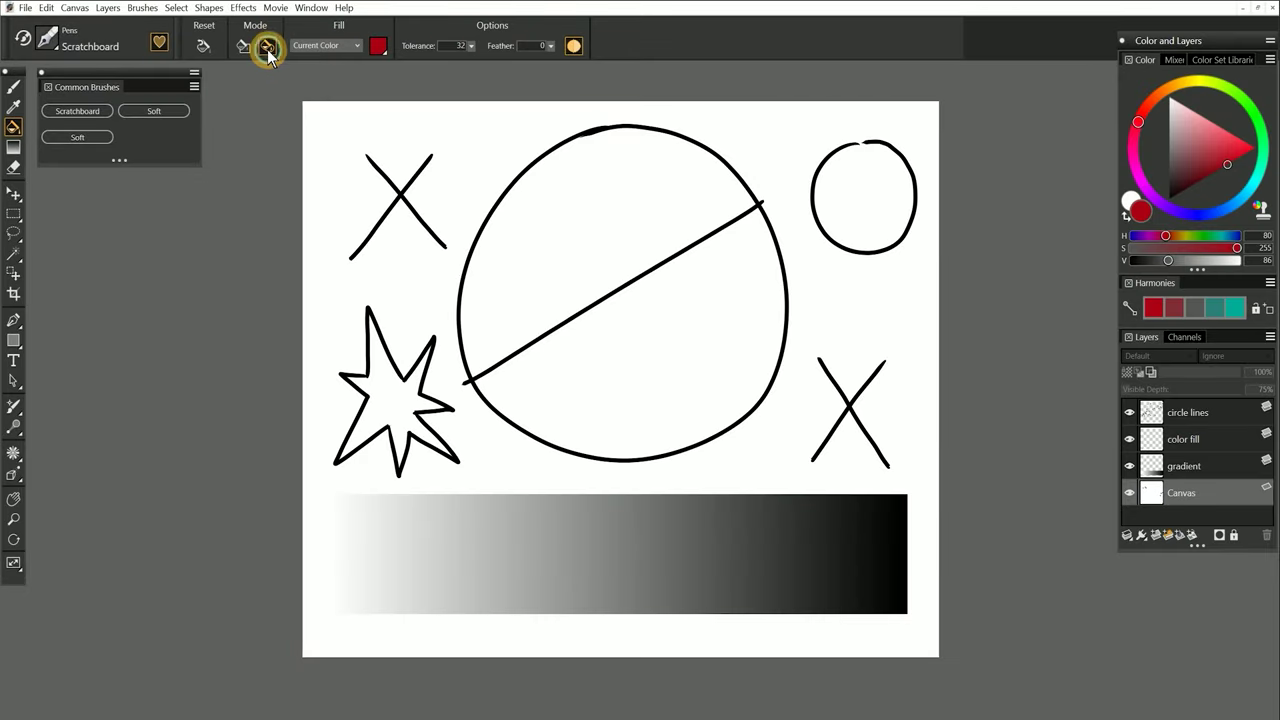
pyautogui.click(449, 165)
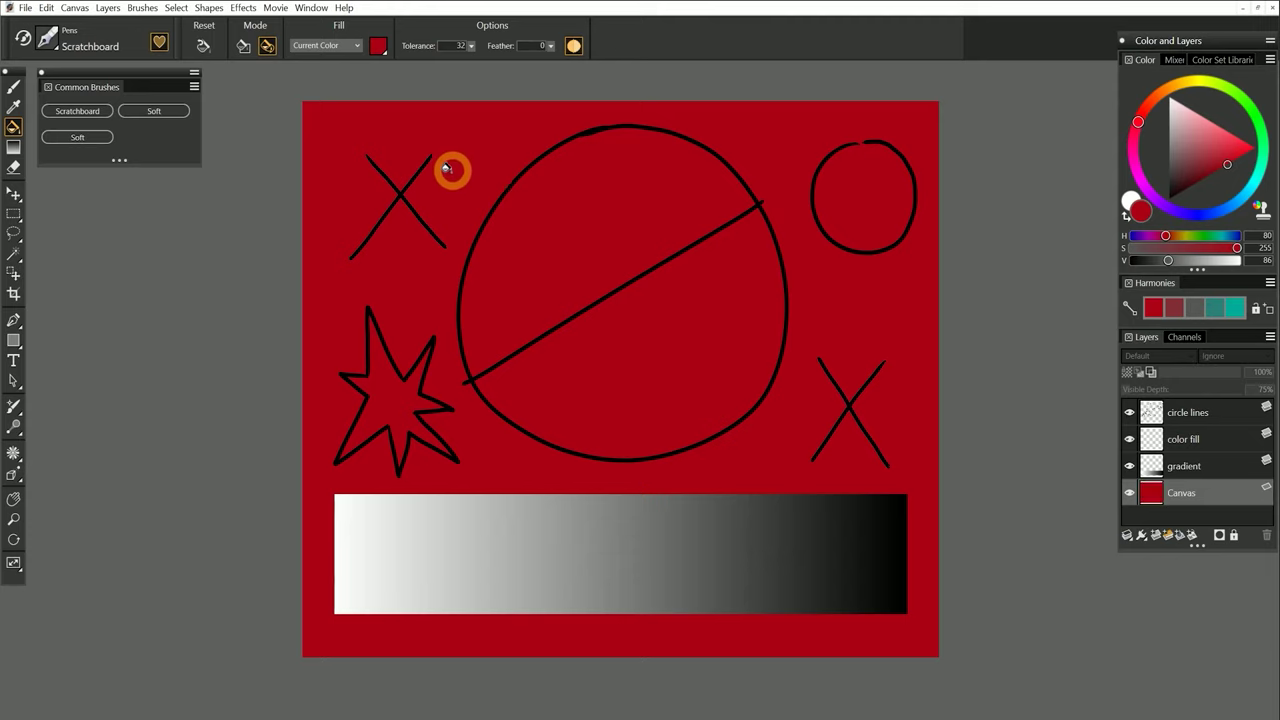
# Undo the red canvas fill and change the bucket's Current Color fill to magenta.
pyautogui.hotkey('ctrl', 'z')
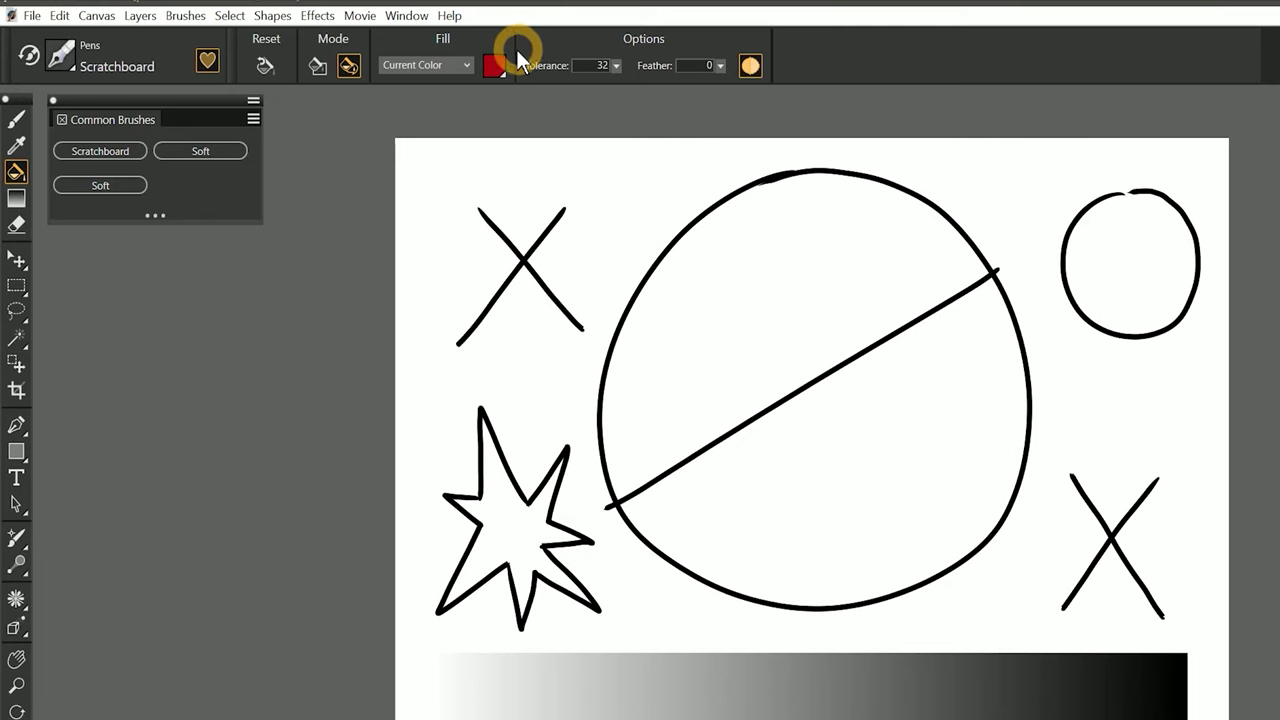
pyautogui.click(442, 65)
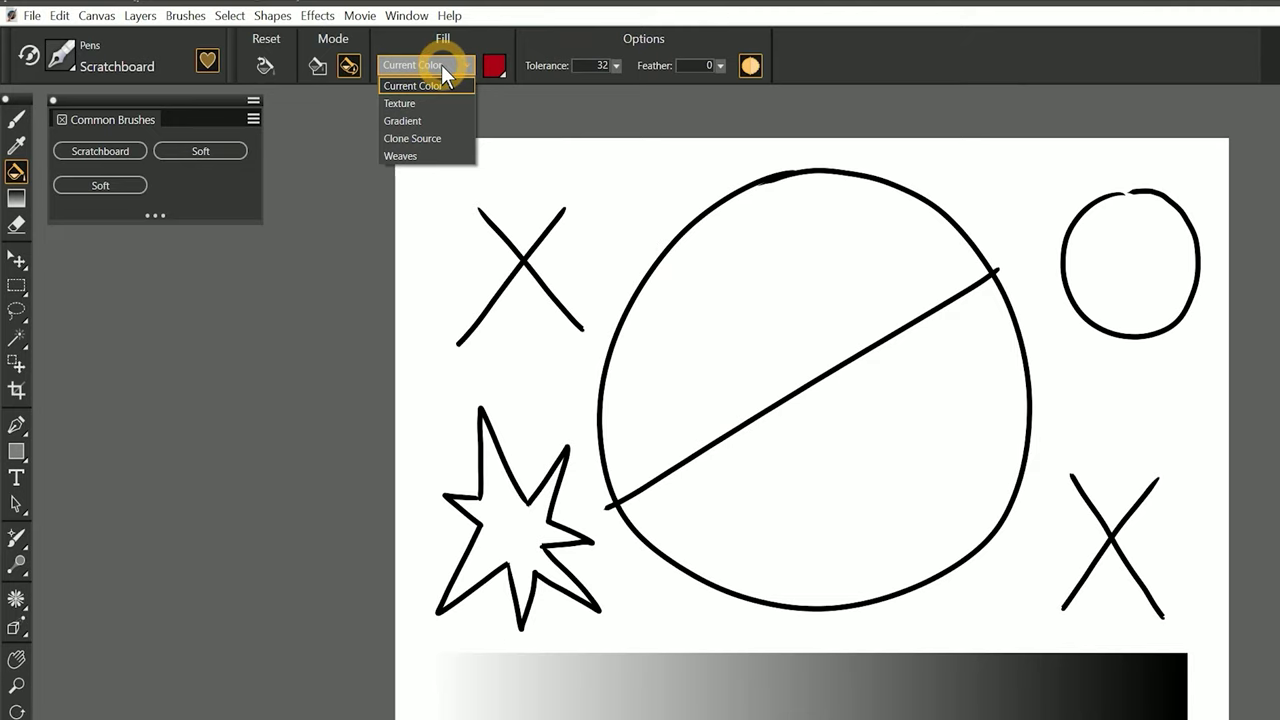
pyautogui.click(443, 64)
pyautogui.click(496, 66)
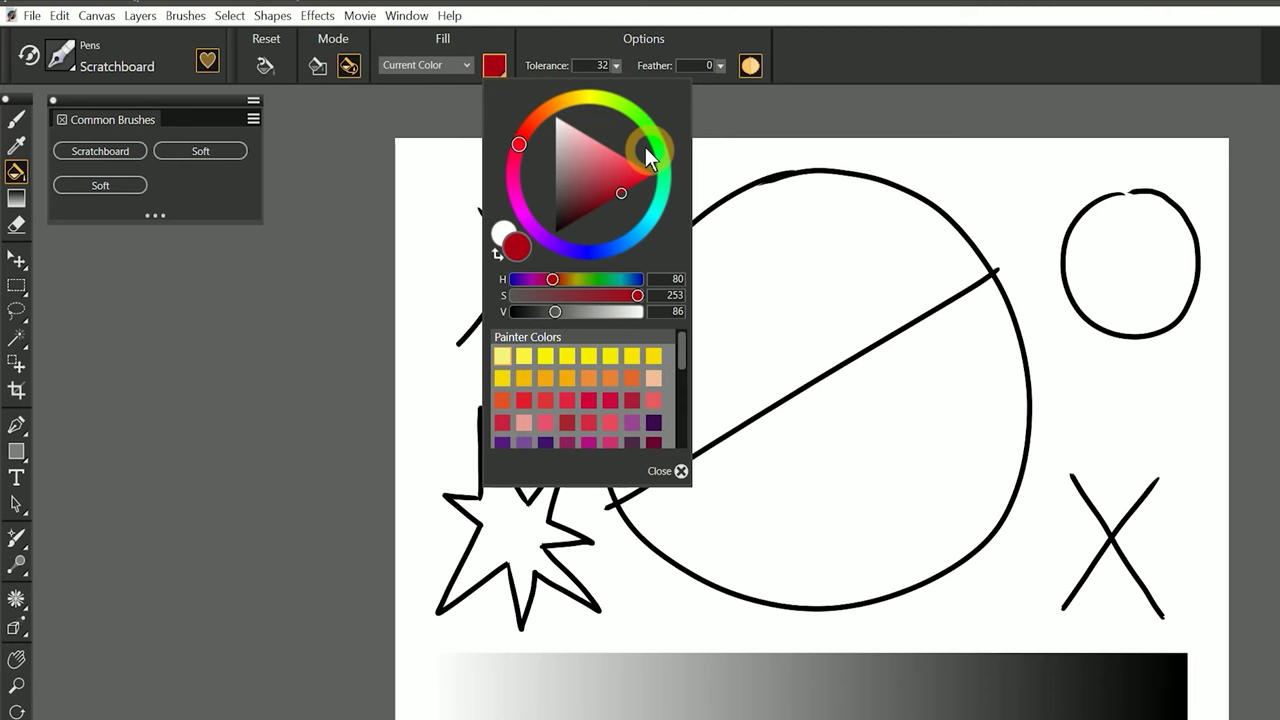
pyautogui.click(603, 293)
pyautogui.click(868, 389)
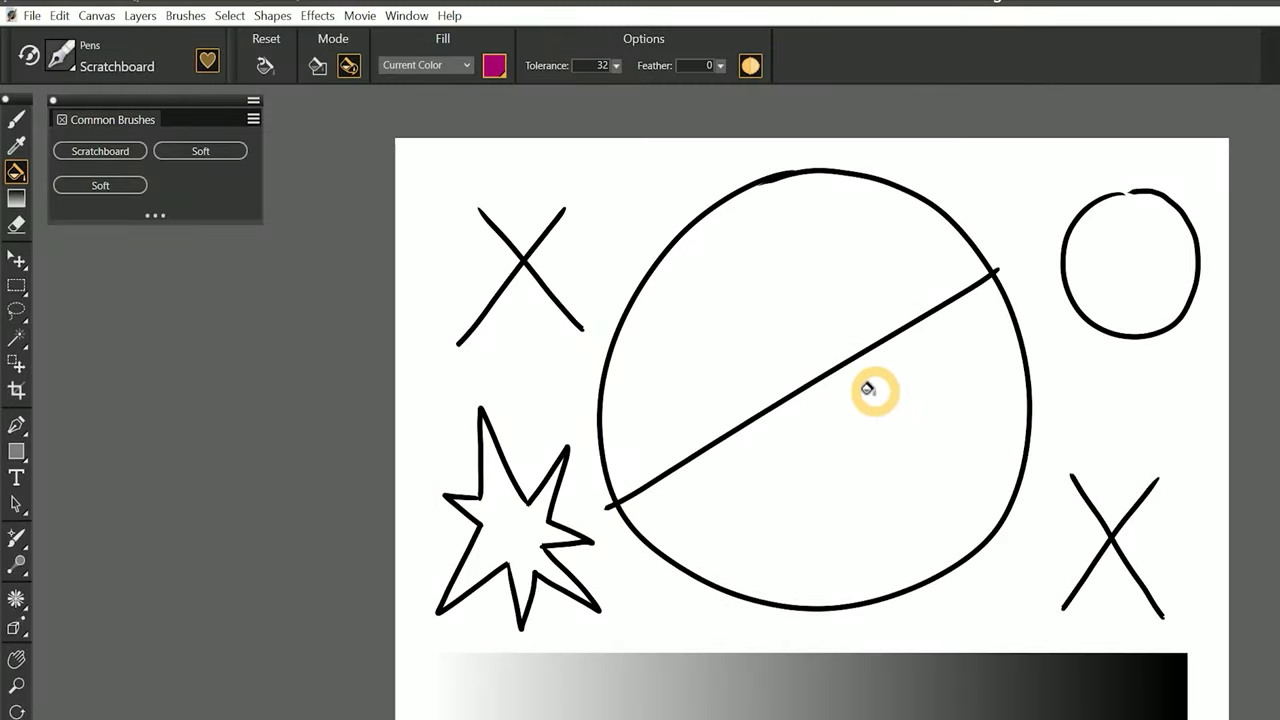
# Select a rectangle in the big circle's upper half, bucket-fill it magenta, then undo.
pyautogui.click(17, 290)
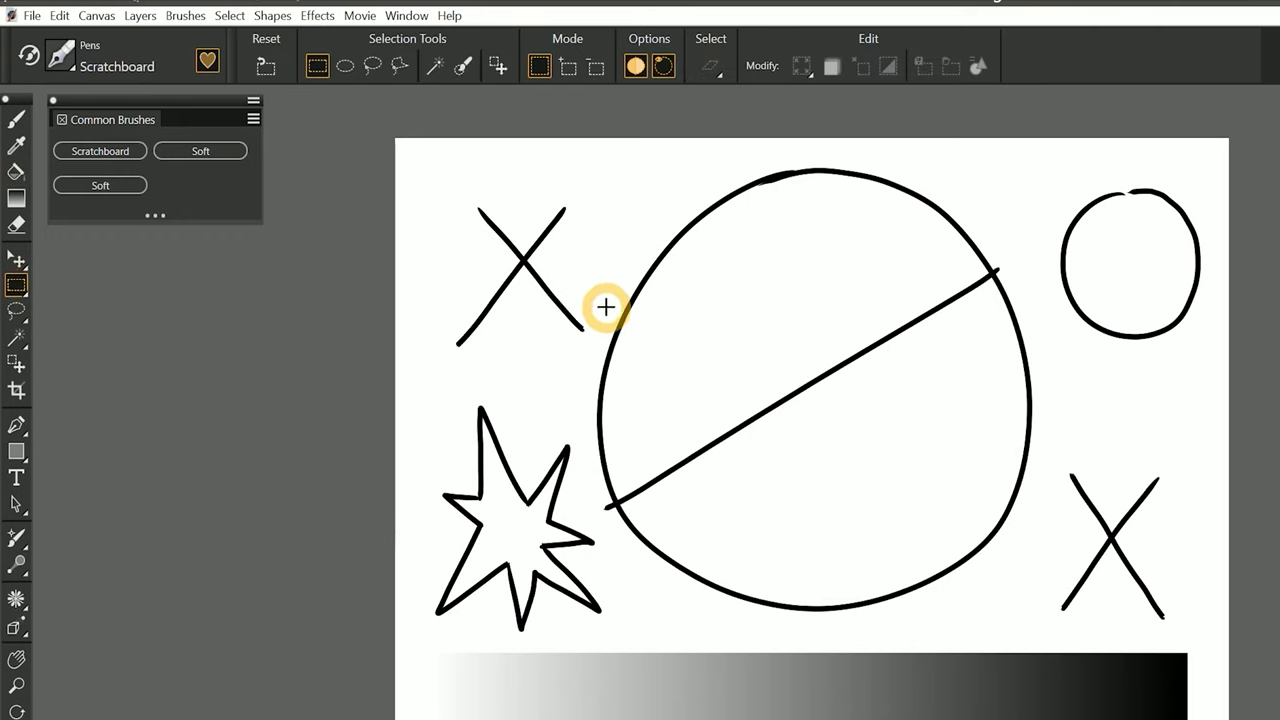
pyautogui.moveTo(679, 292); pyautogui.dragTo(839, 367)
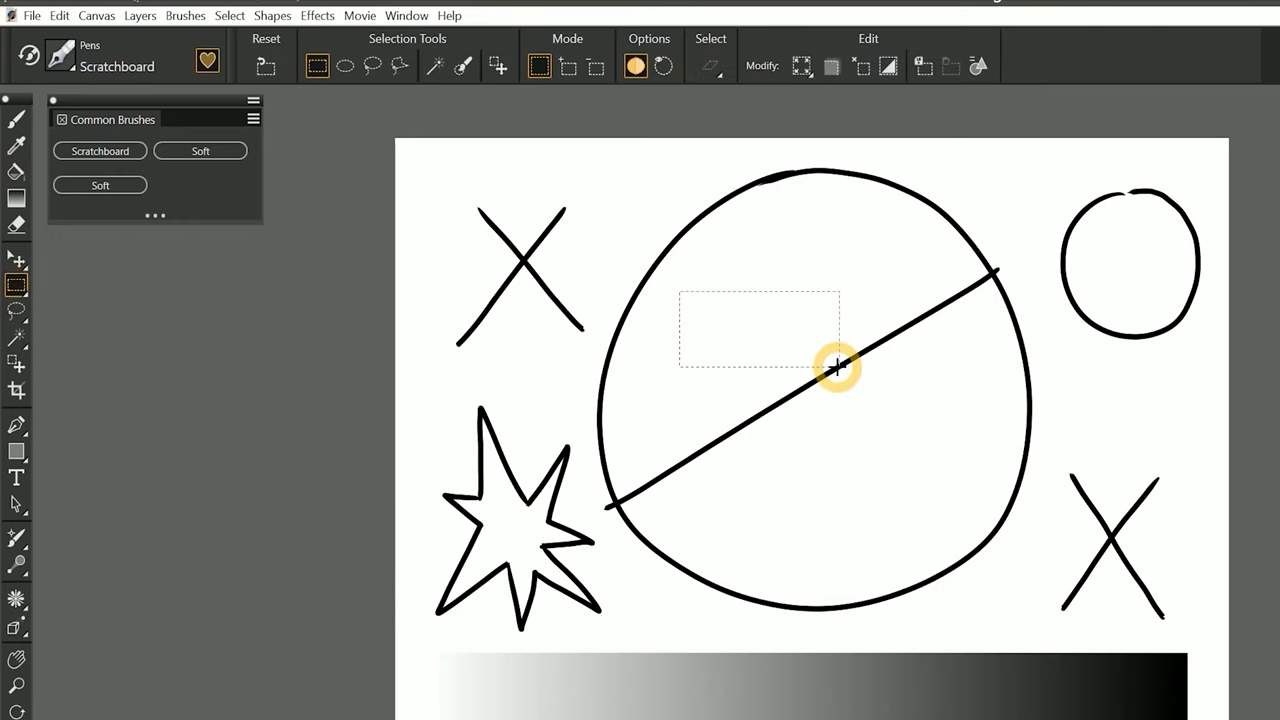
pyautogui.click(18, 174)
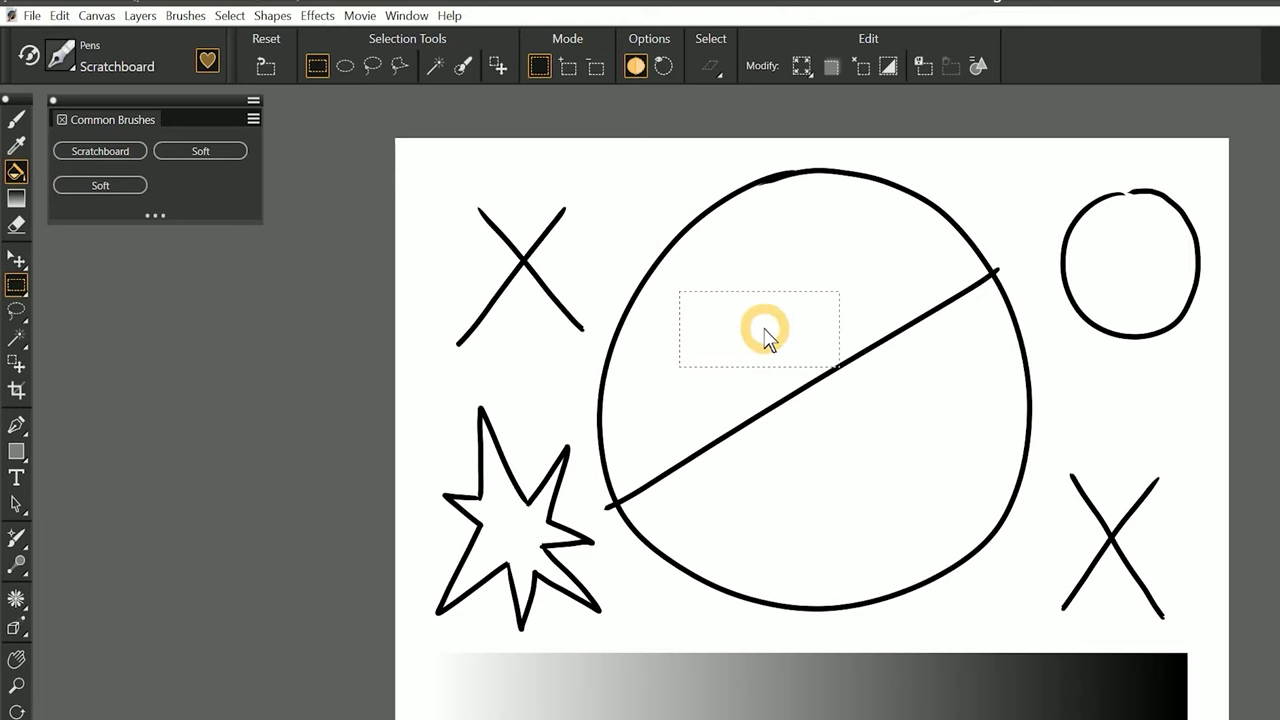
pyautogui.click(779, 332)
pyautogui.hotkey('ctrl', 'z')
pyautogui.click(16, 225)
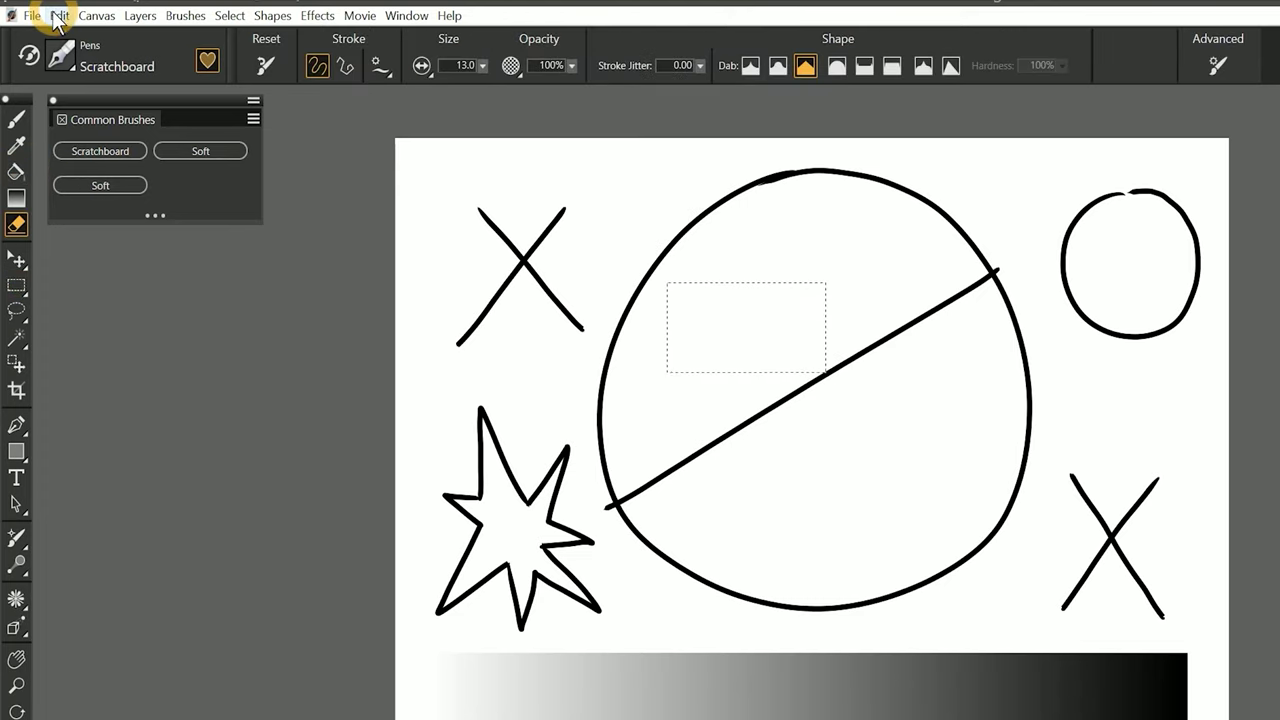
# In Edit > Fill, preview Texture, Gradient, Pattern and Weaves fills in the selection.
pyautogui.click(59, 15)
pyautogui.click(85, 261)
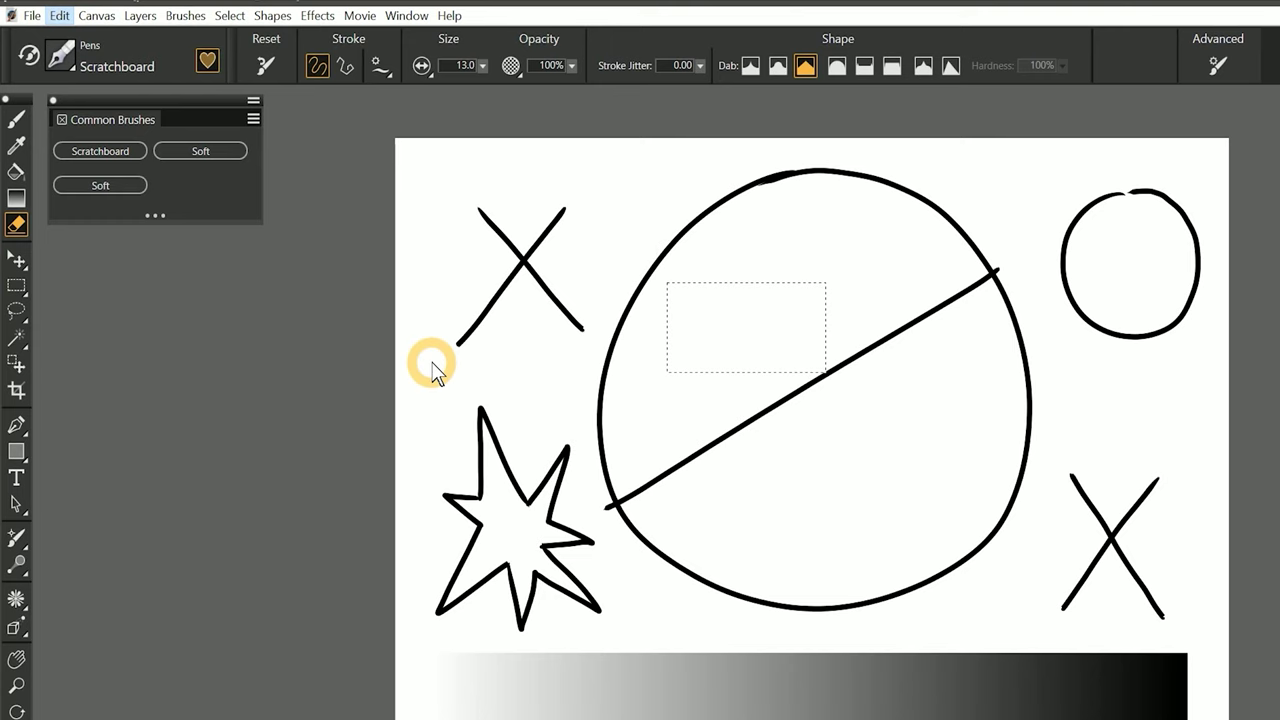
pyautogui.click(423, 306)
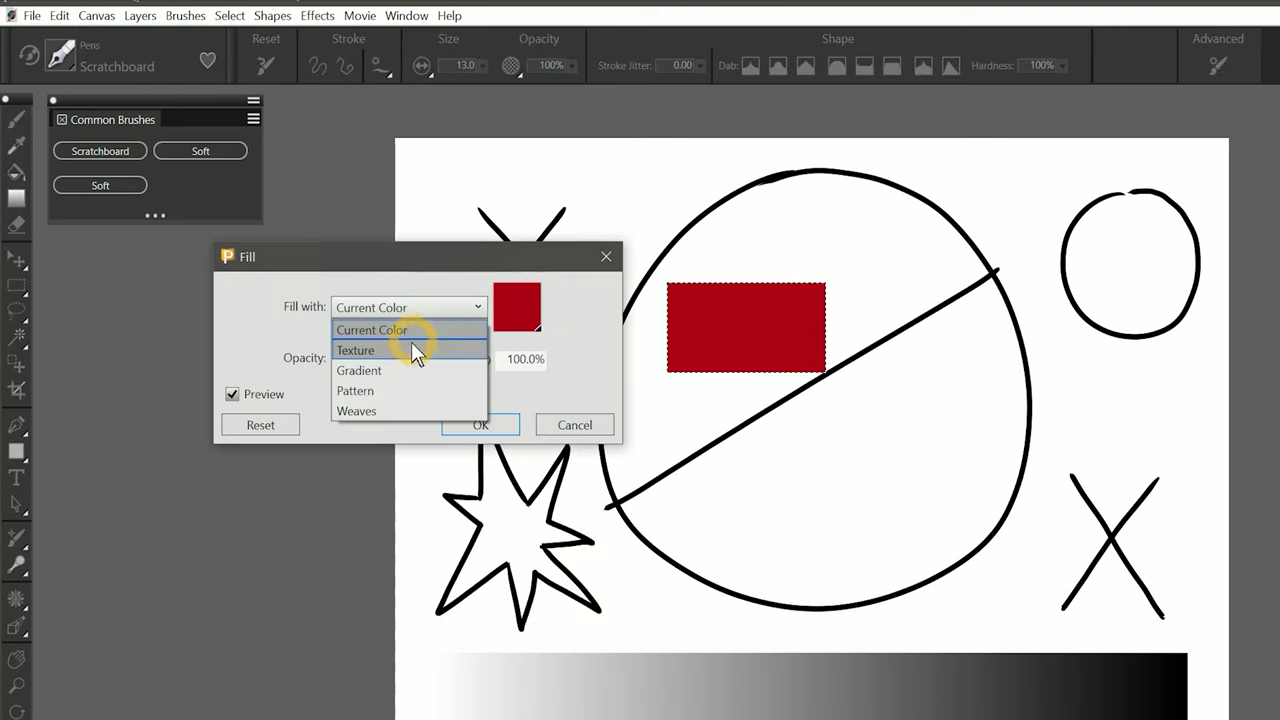
pyautogui.click(414, 347)
pyautogui.click(434, 318)
pyautogui.click(410, 371)
pyautogui.click(428, 304)
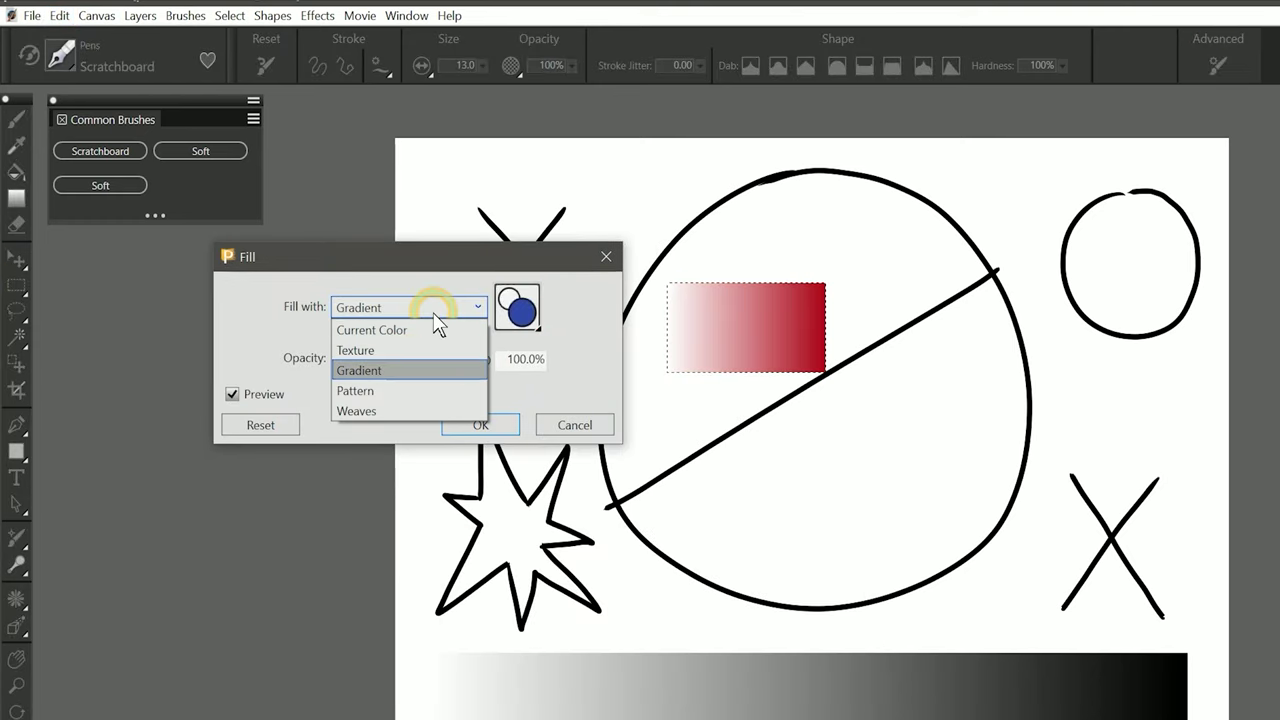
pyautogui.click(404, 392)
pyautogui.click(429, 312)
pyautogui.click(404, 411)
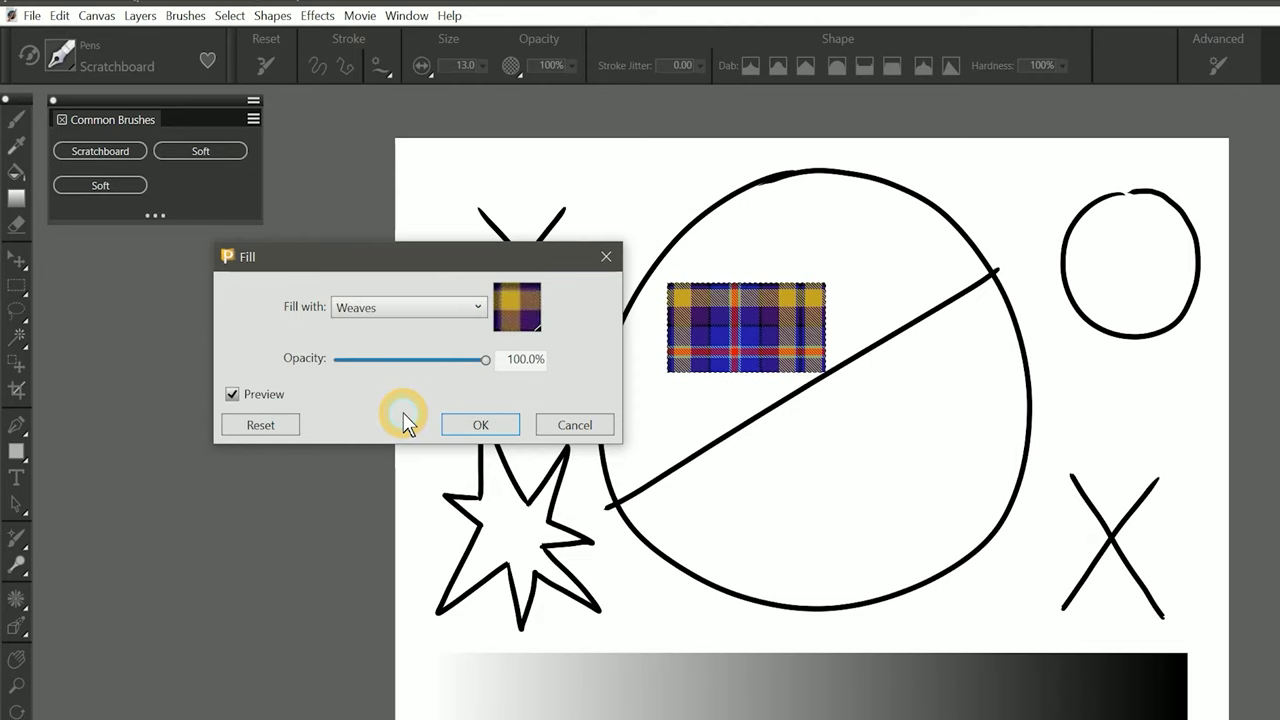
# Choose a Gradient fill source using the yellow-orange gradient.
pyautogui.click(429, 314)
pyautogui.click(406, 370)
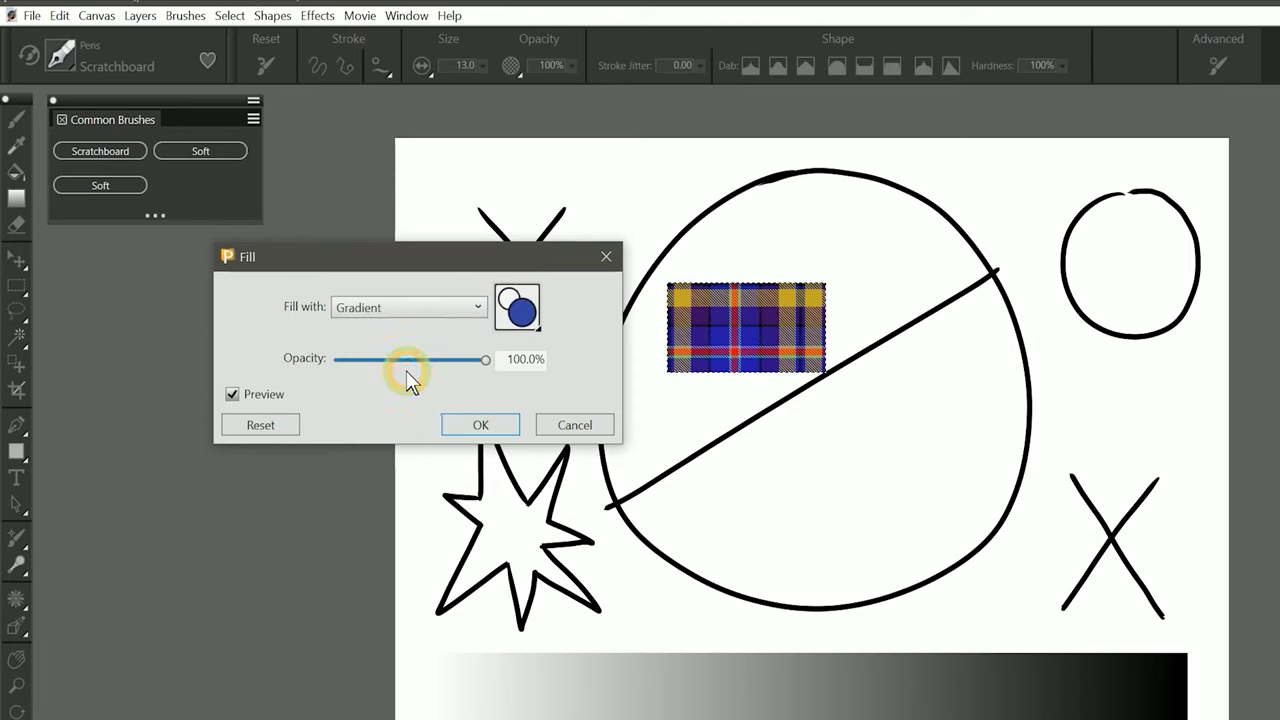
pyautogui.click(517, 307)
pyautogui.click(562, 405)
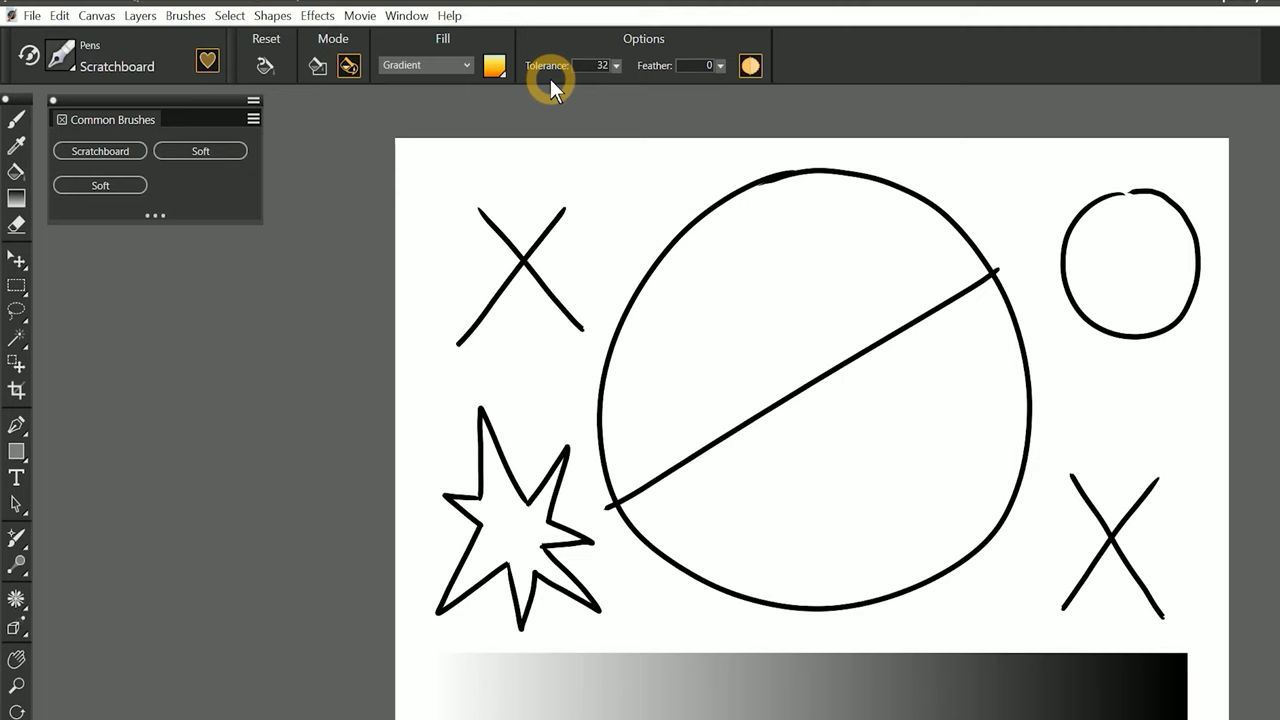
# Set the bucket's fill source back to Current Color.
pyautogui.click(440, 65)
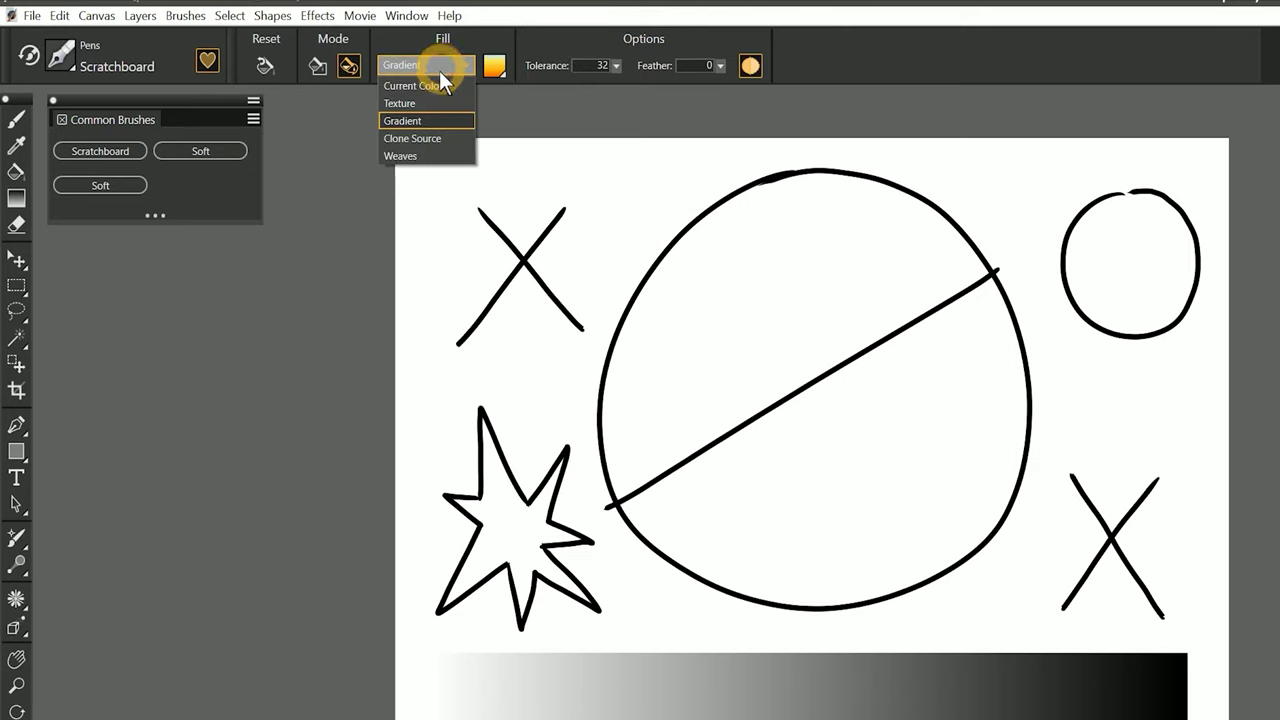
pyautogui.click(432, 84)
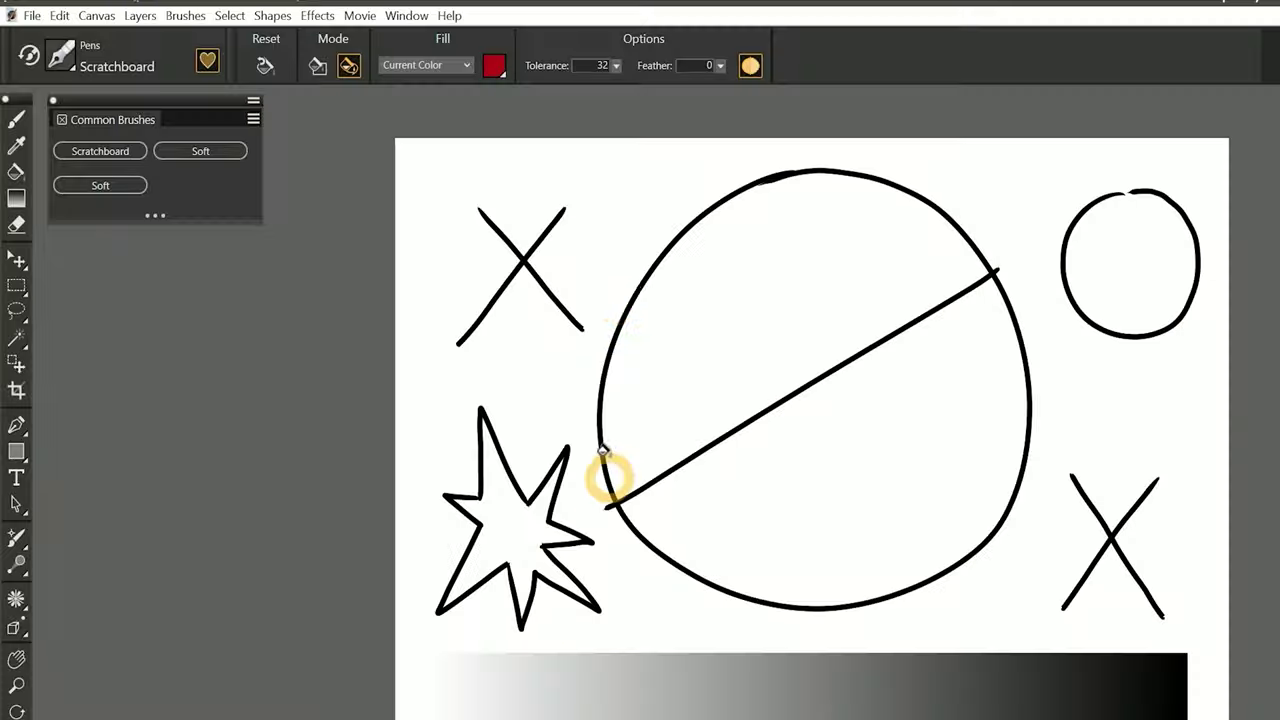
# Test red fills on the gradient bar at tolerance 10 and 64, then undo.
pyautogui.click(613, 64)
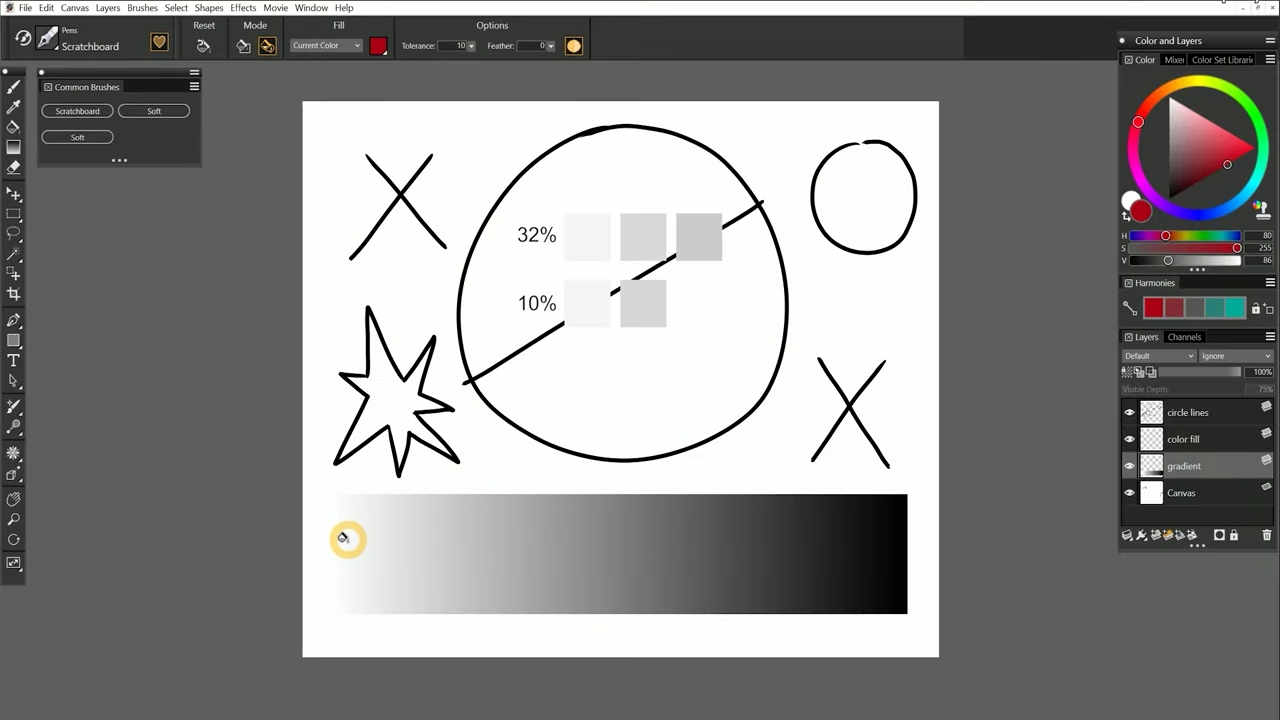
pyautogui.click(453, 713)
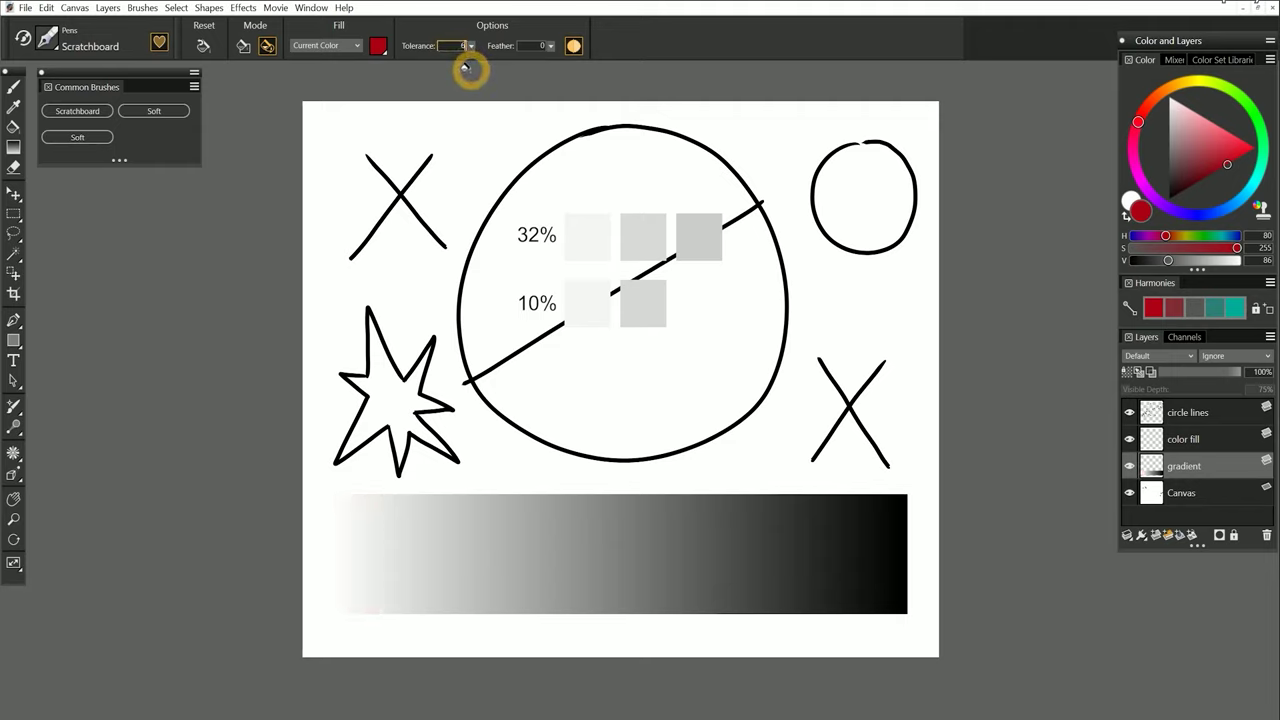
pyautogui.click(362, 545)
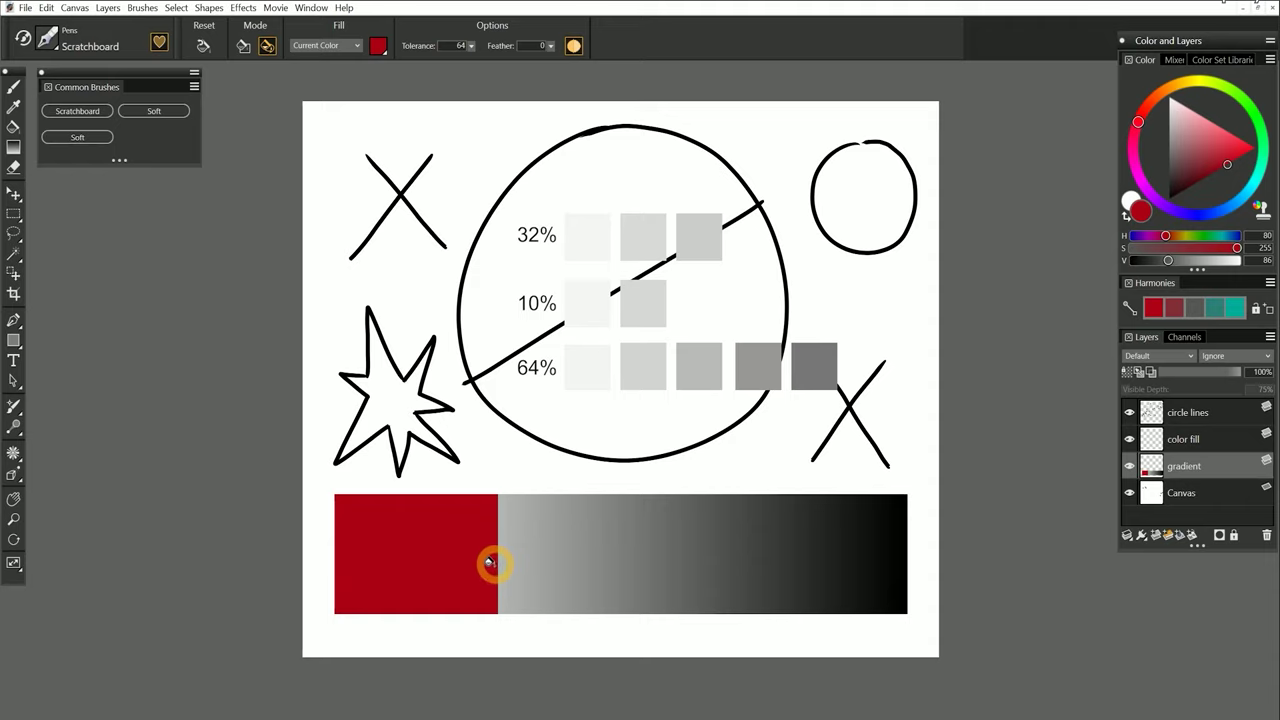
pyautogui.hotkey('ctrl', 'z')
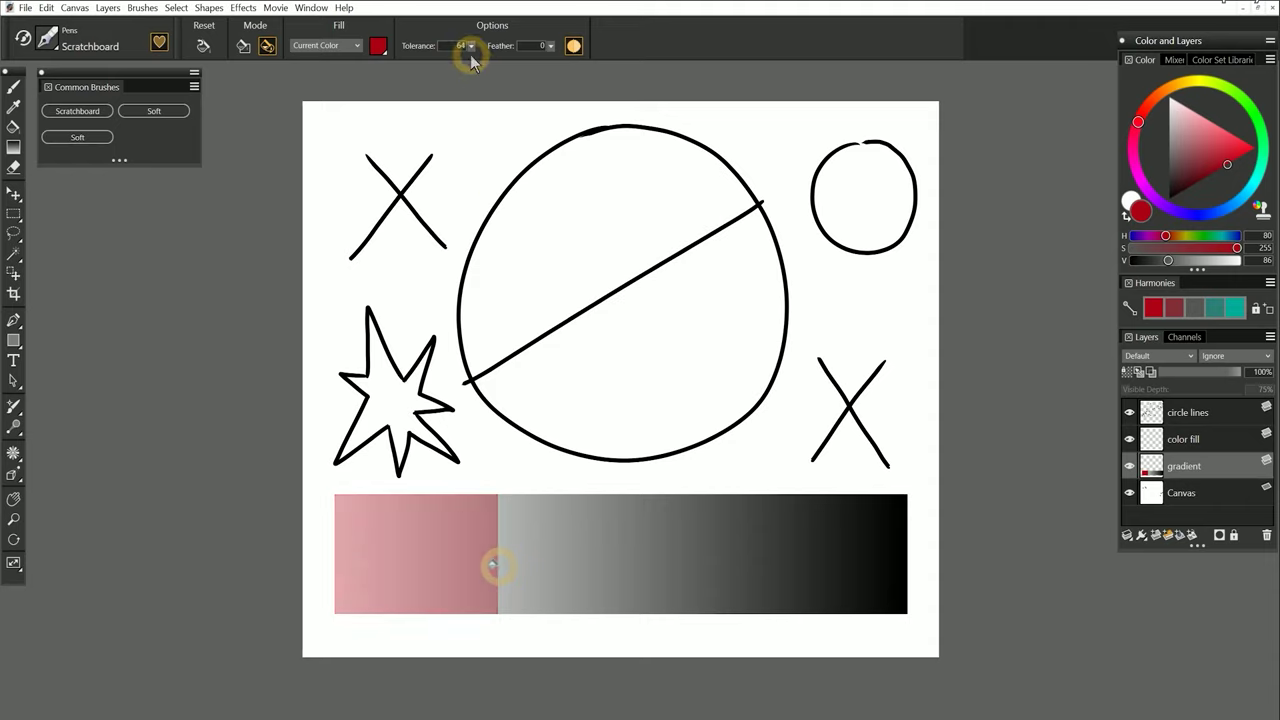
# Raise fill tolerance to 255 and brighten the red slightly.
pyautogui.click(471, 46)
pyautogui.moveTo(437, 63); pyautogui.dragTo(563, 77)
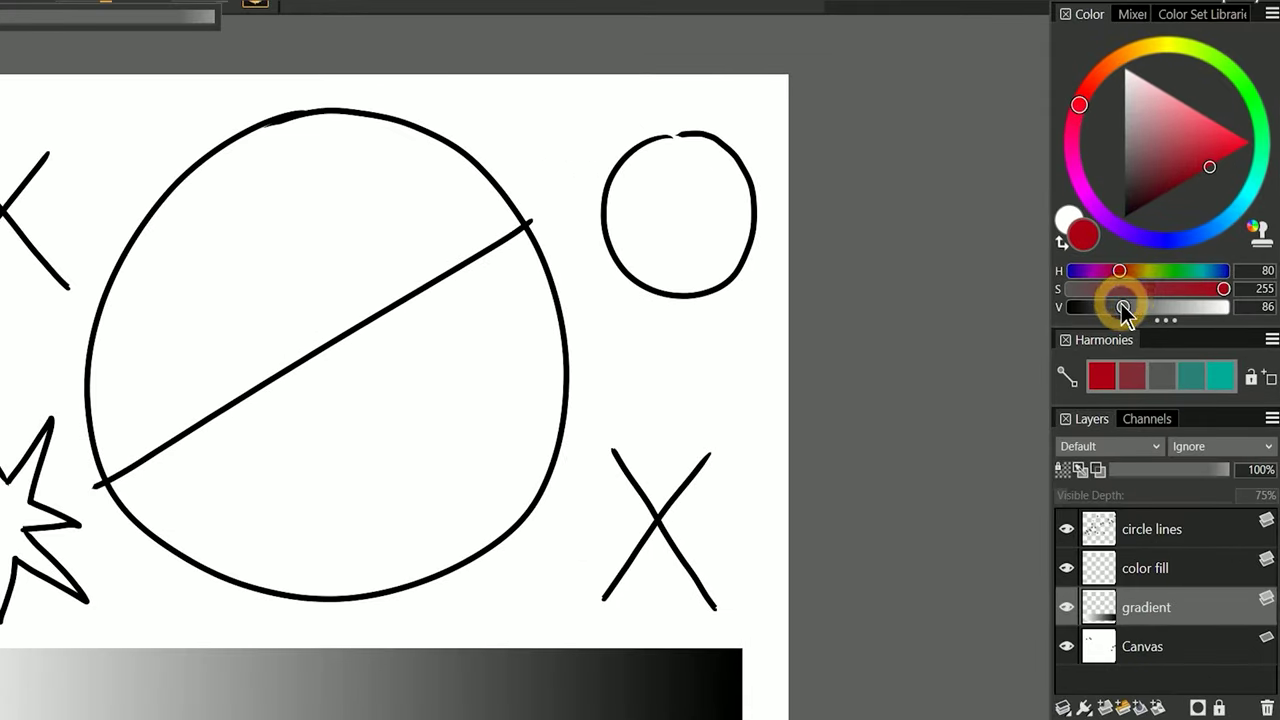
pyautogui.moveTo(1123, 308); pyautogui.dragTo(1128, 308)
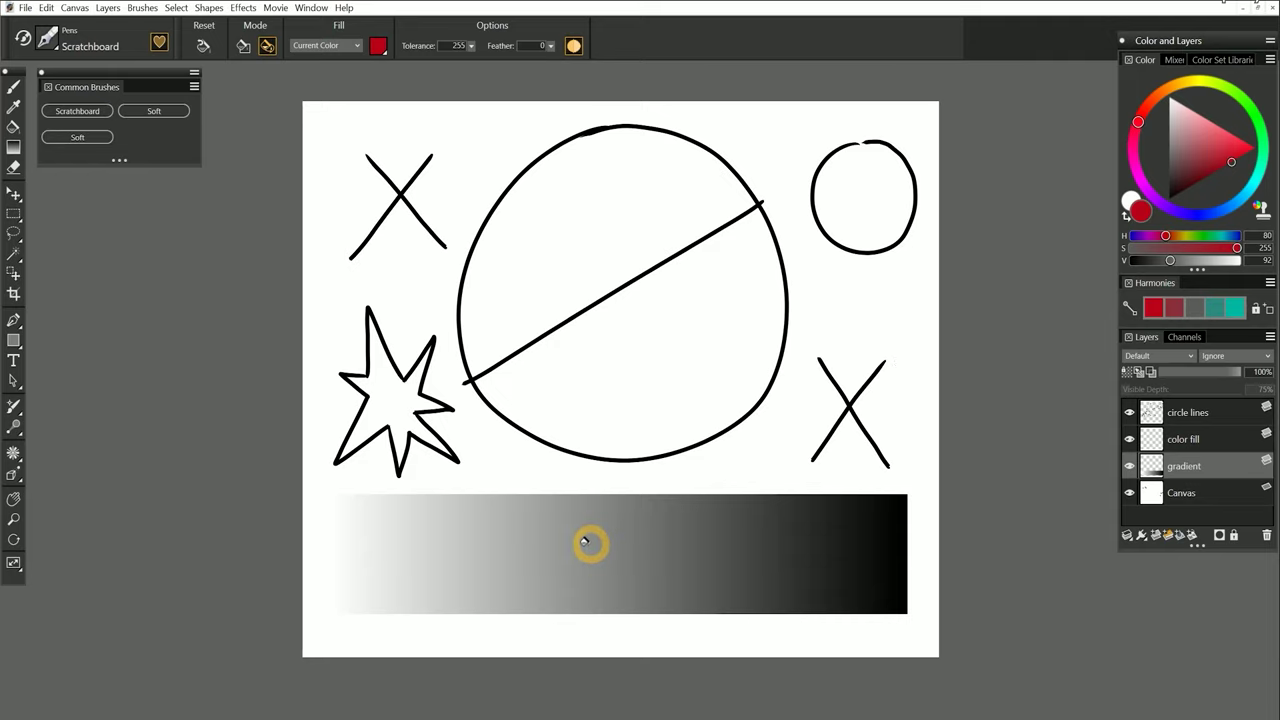
# Fill the gradient bar red at tolerance 128, undo, then fill again at 255.
pyautogui.click(452, 45)
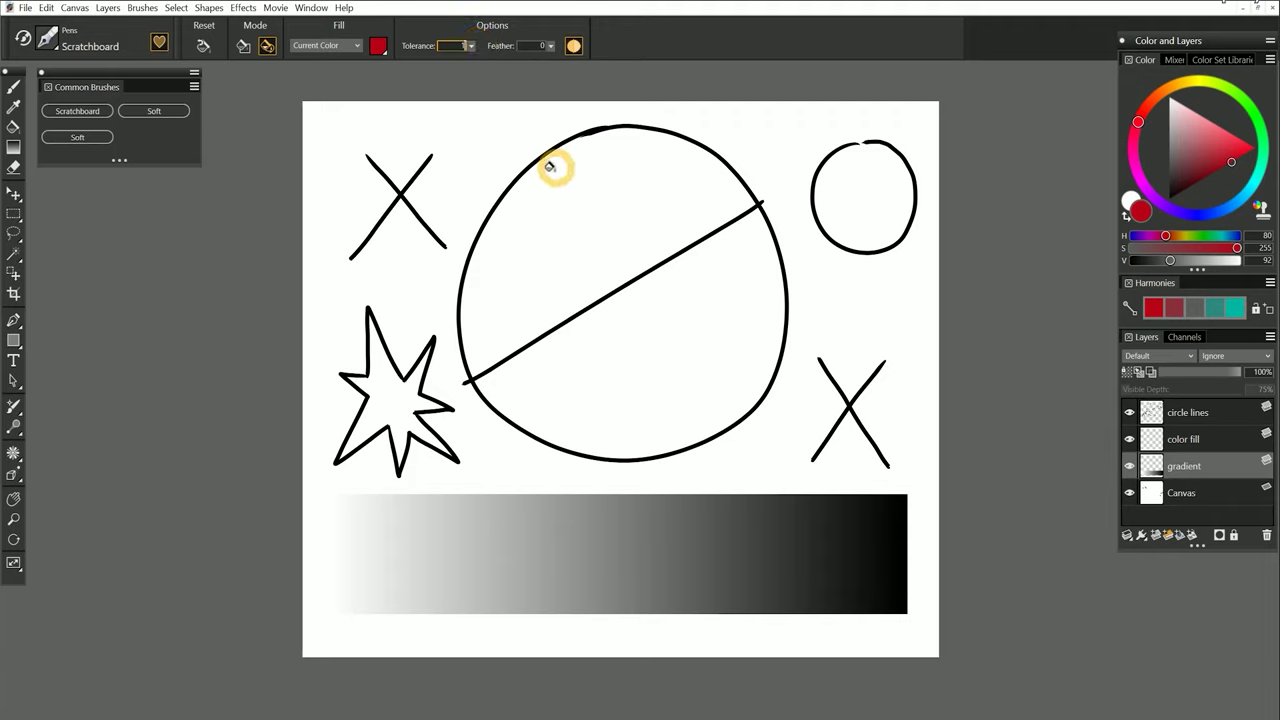
pyautogui.write('128')
pyautogui.press('Return')
pyautogui.click(376, 556)
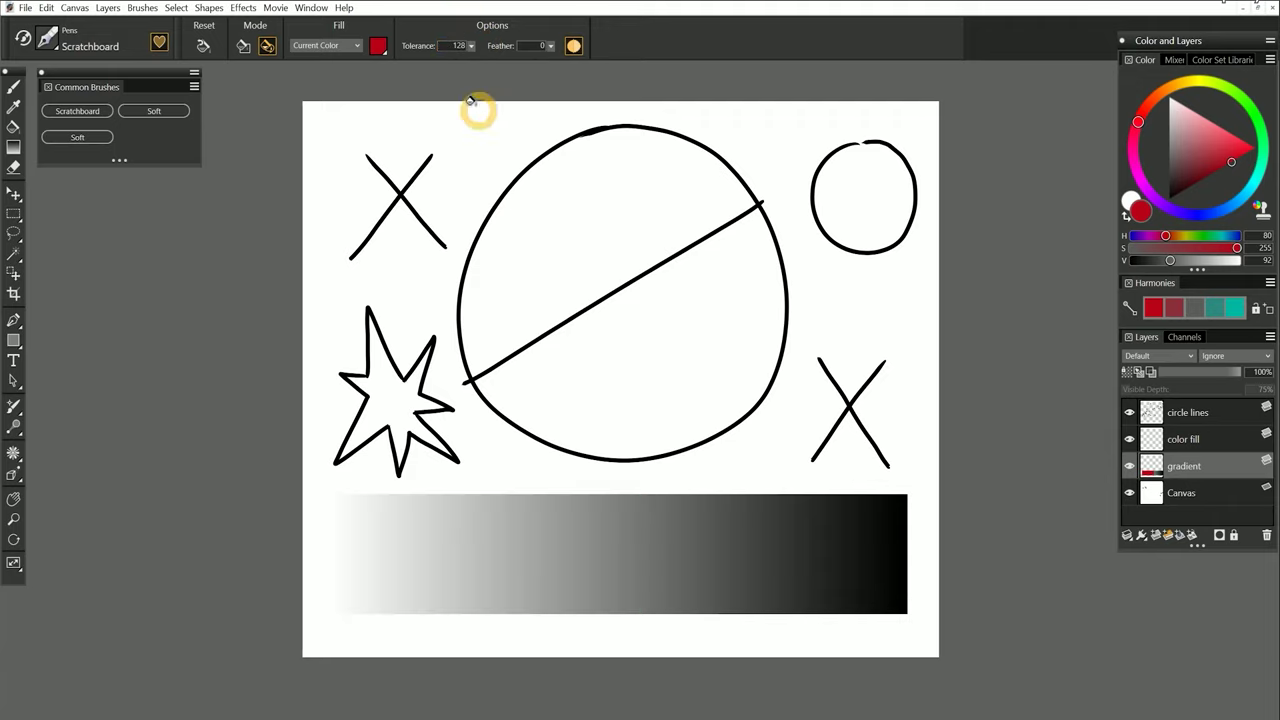
pyautogui.hotkey('ctrl', 'z')
pyautogui.write('255')
pyautogui.press('Return')
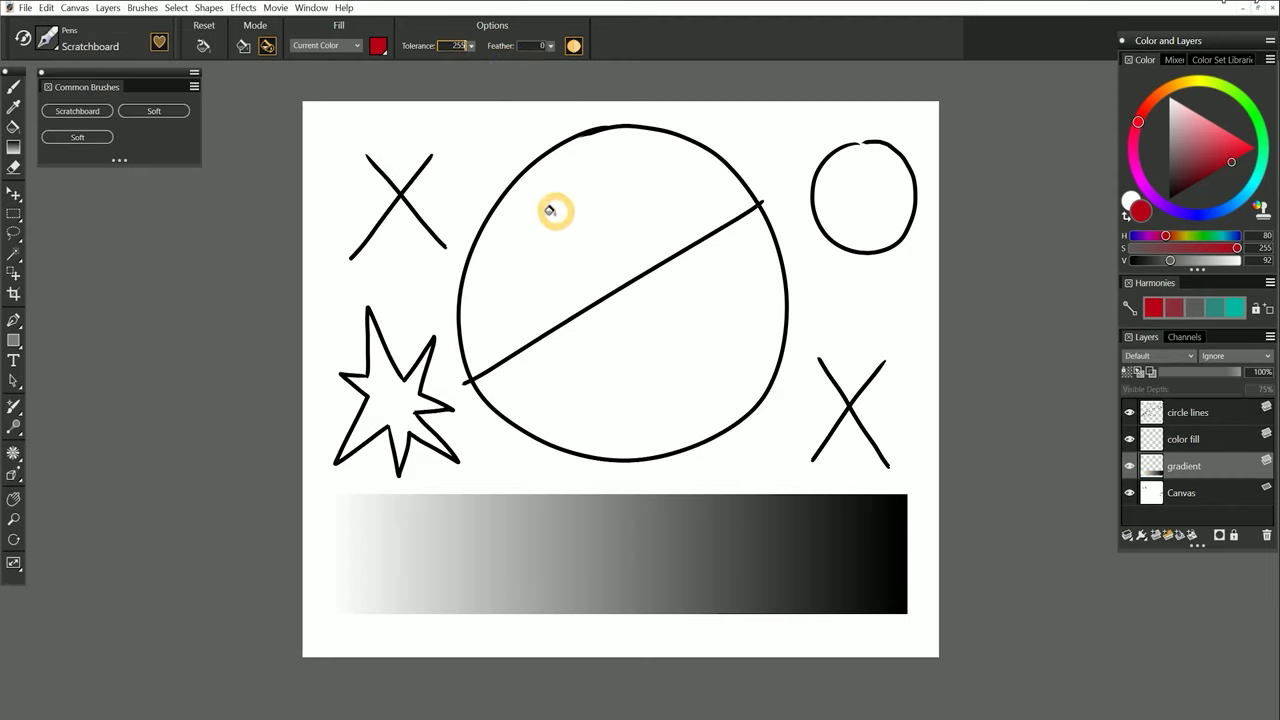
pyautogui.click(404, 548)
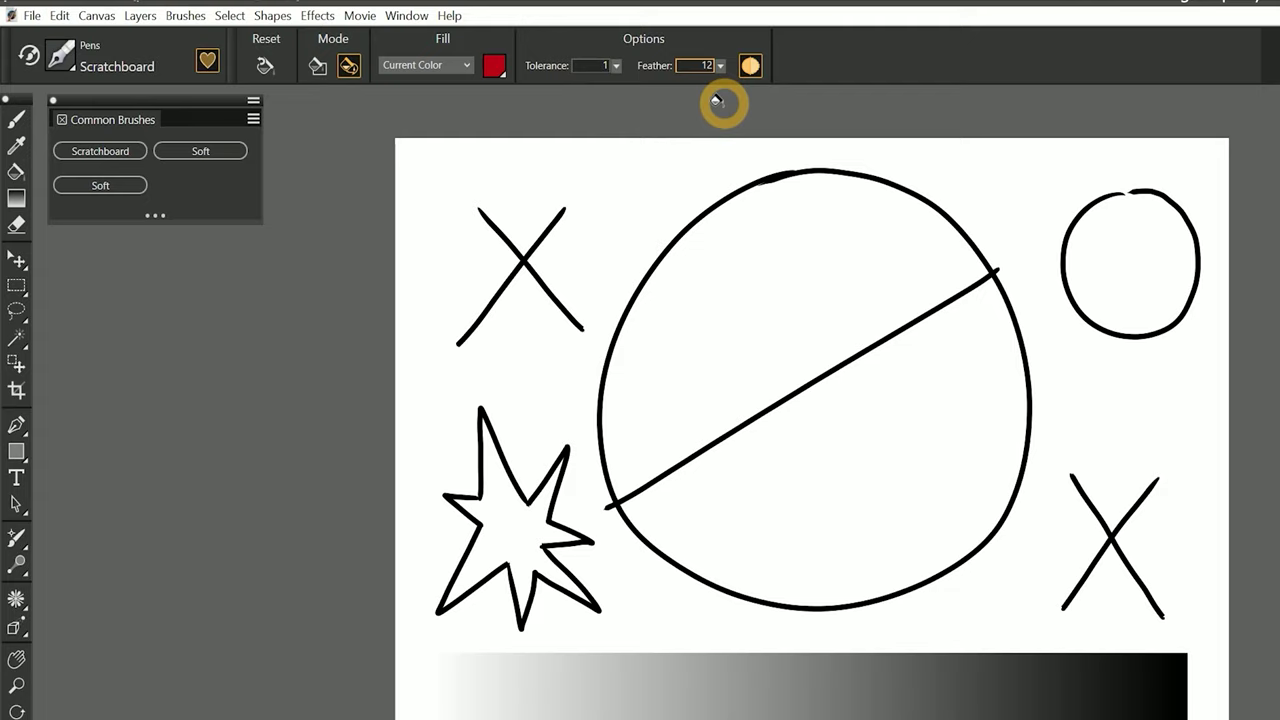
# Set feather to 128 and fill the gradient's left end with feathered red.
pyautogui.write('128')
pyautogui.press('Return')
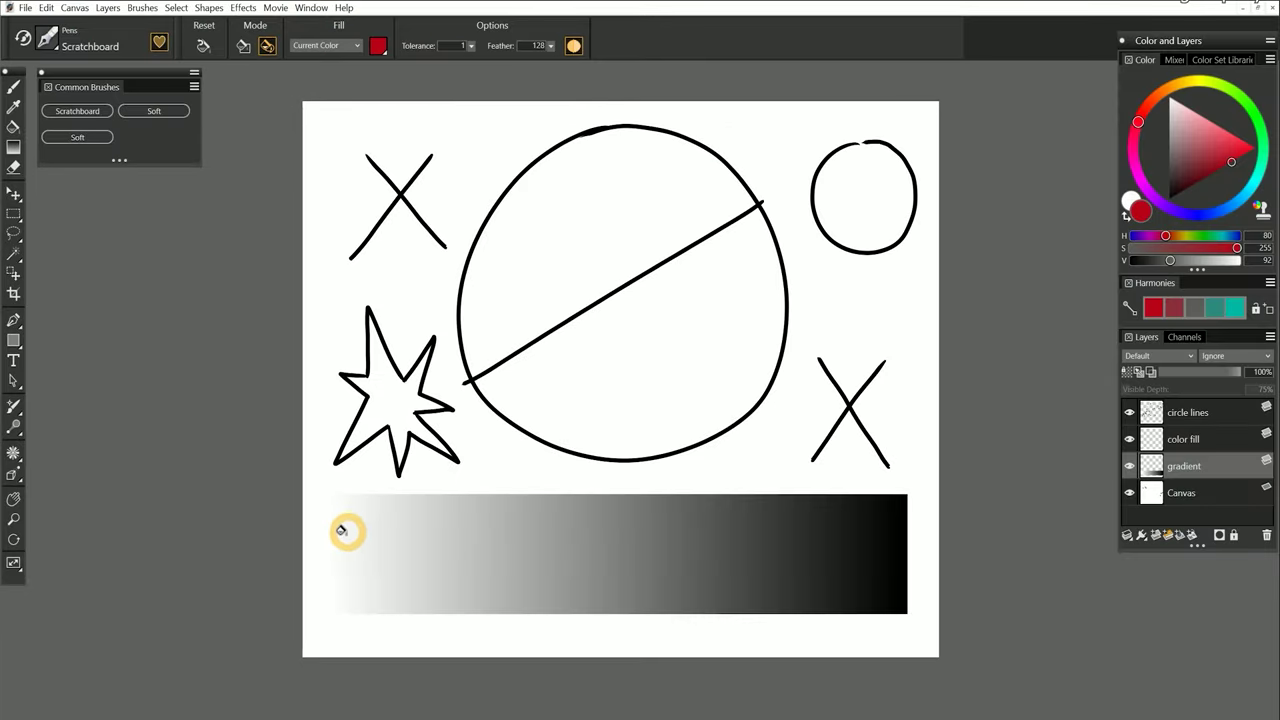
pyautogui.click(341, 531)
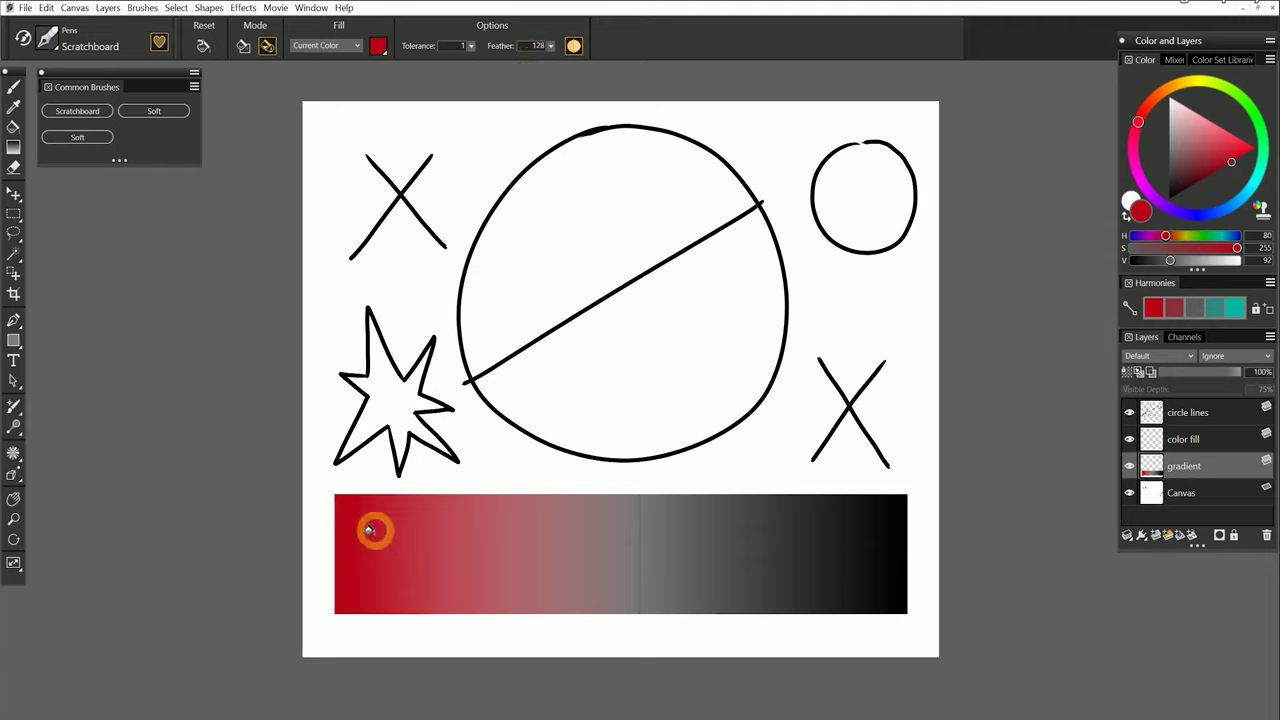
pyautogui.moveTo(371, 529); pyautogui.dragTo(657, 522)
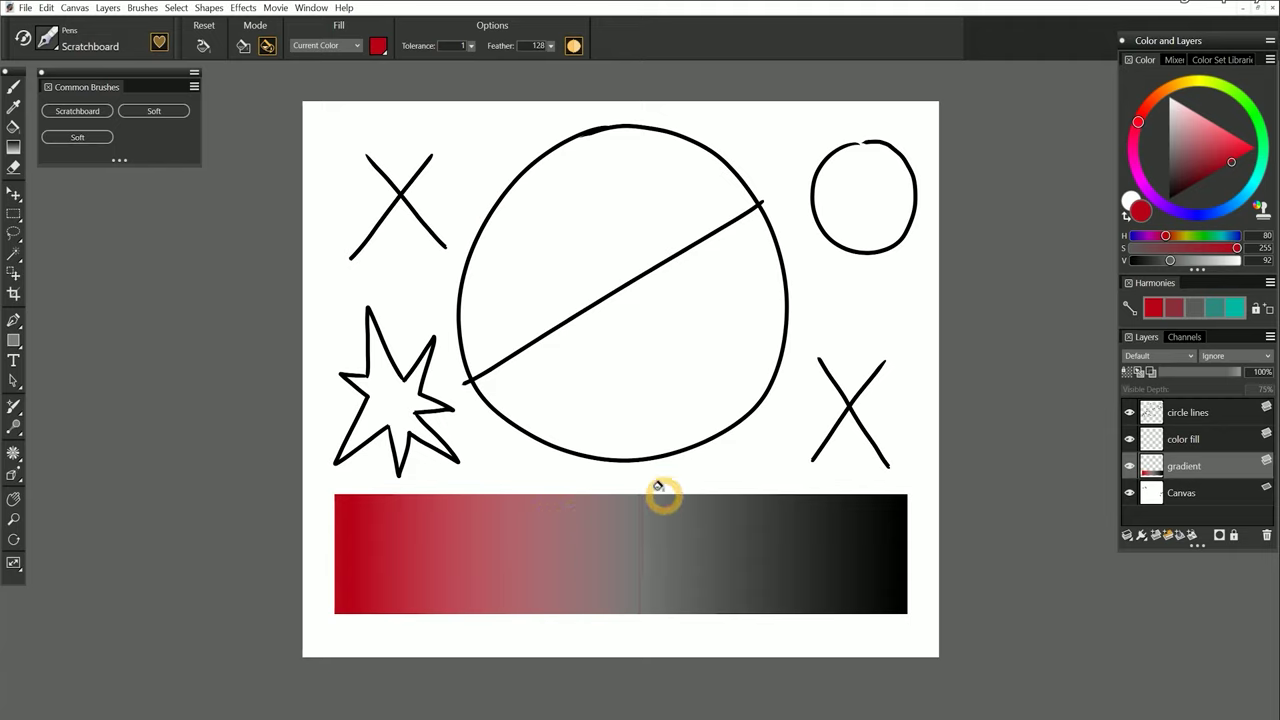
# Set feather to 255 and refill the gradient bar with a softer red fade.
pyautogui.click(538, 45)
pyautogui.write('255')
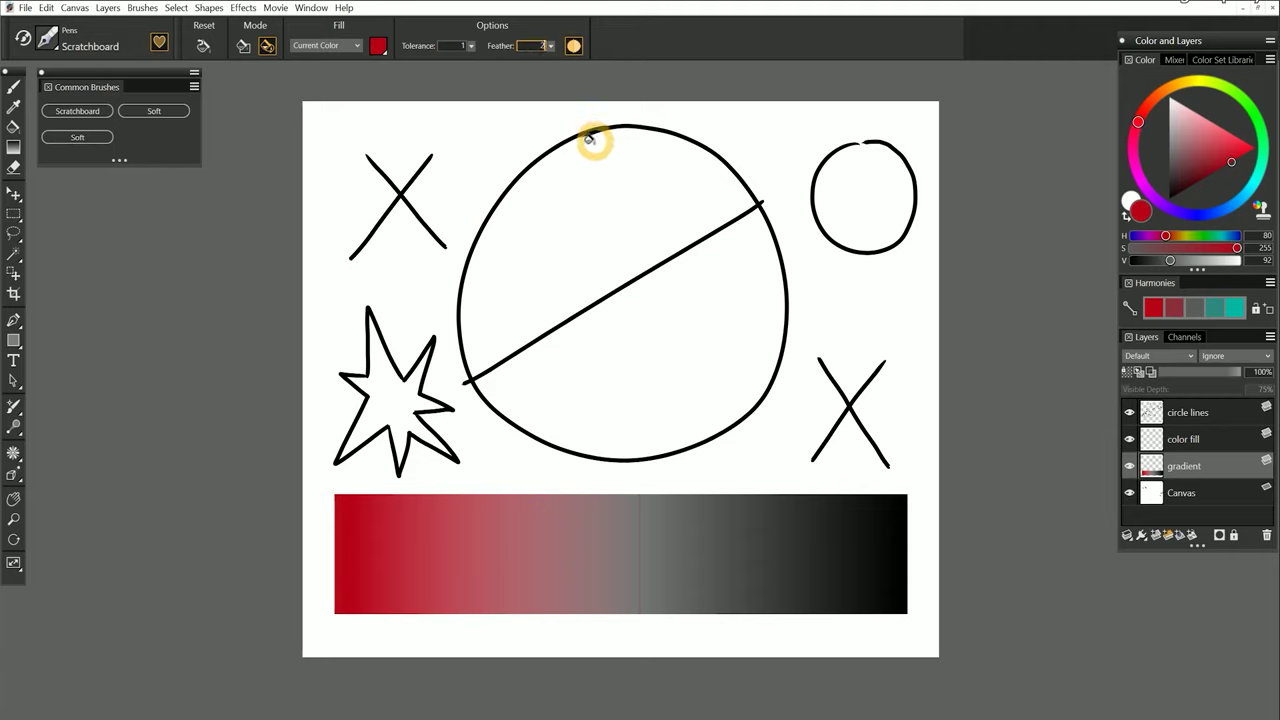
pyautogui.click(356, 544)
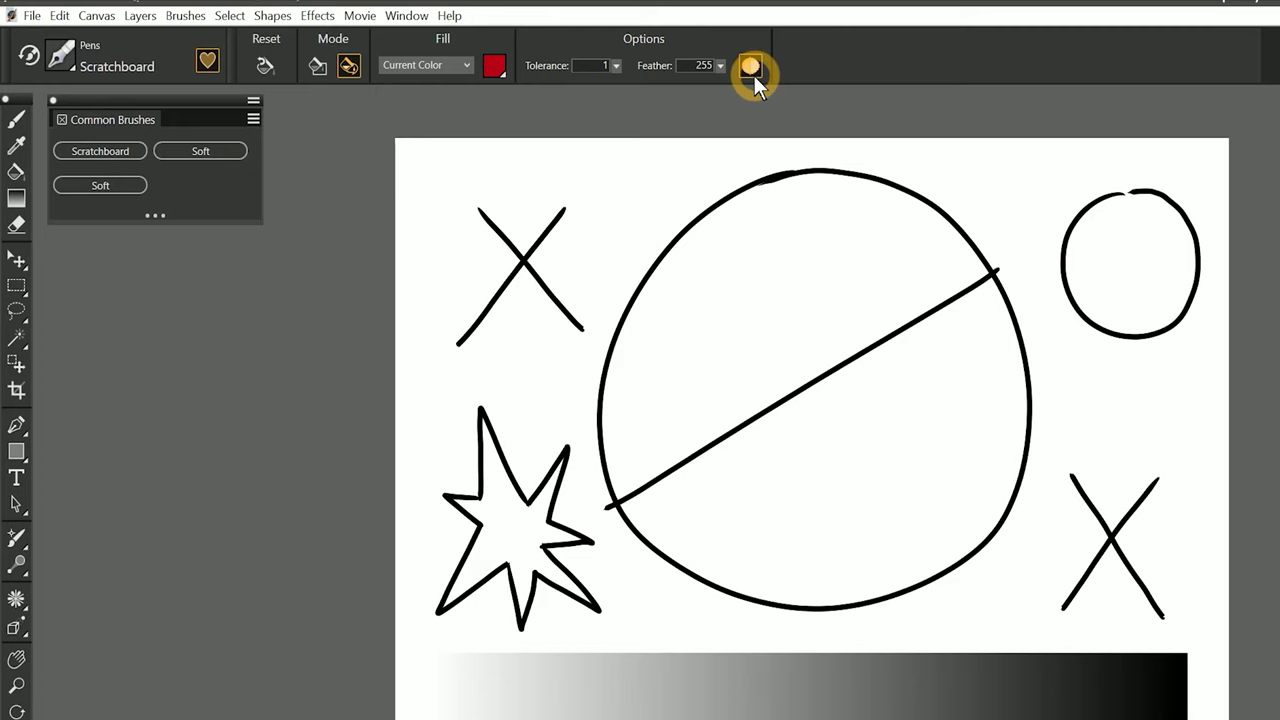
# Cancel File > Revert and reset the bucket's tolerance and feather to 32 and 0.
pyautogui.click(32, 15)
pyautogui.click(78, 276)
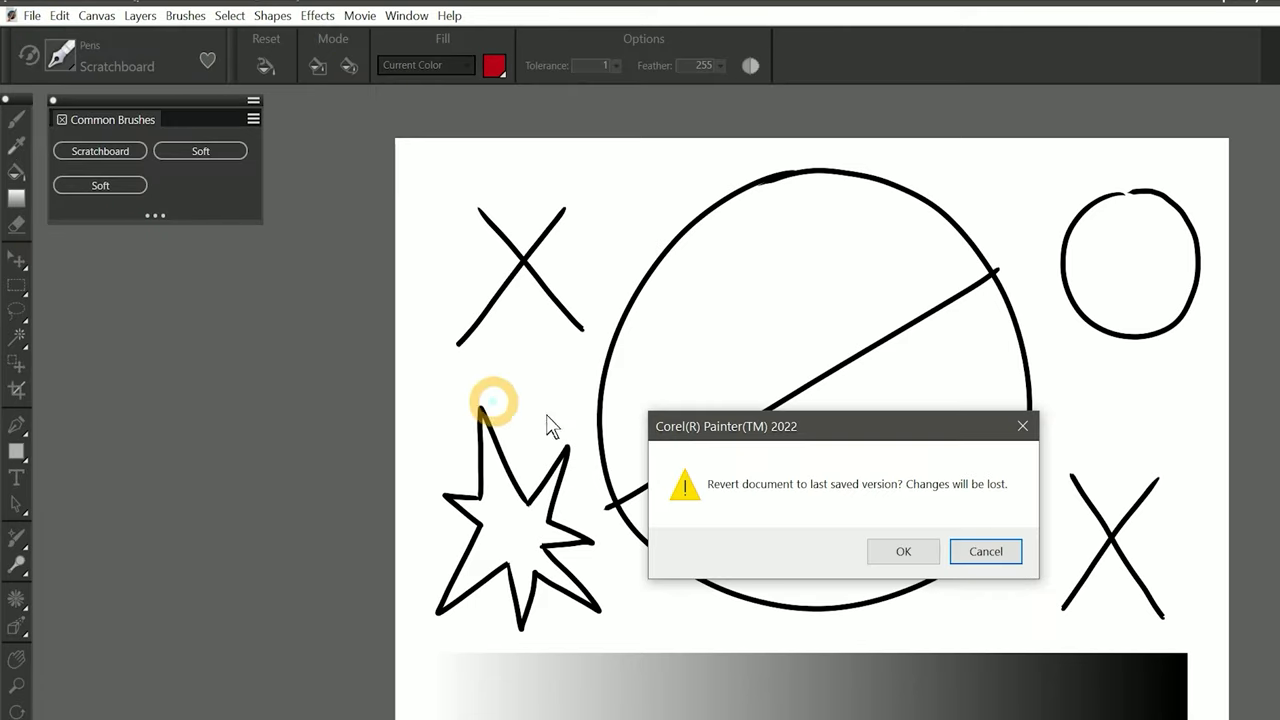
pyautogui.press('Return')
pyautogui.click(263, 68)
pyautogui.click(693, 66)
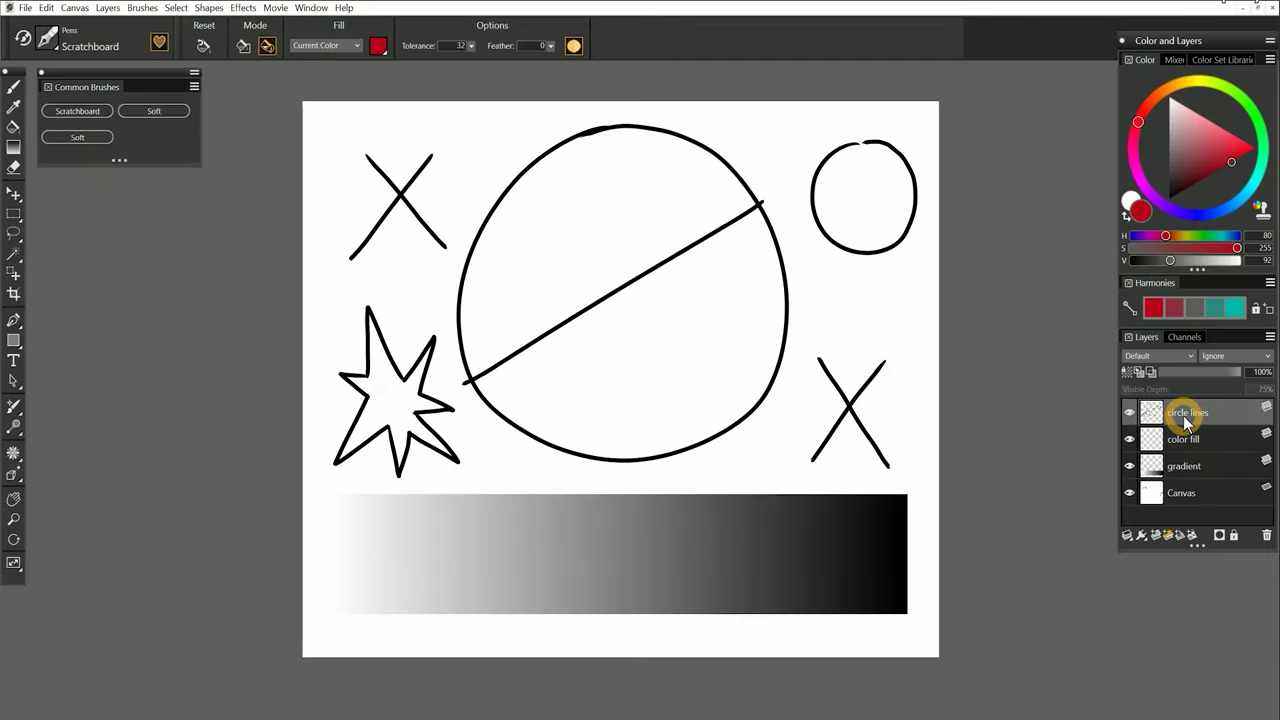
# On the circle lines layer, fill both circle halves red, toggling anti-aliasing between fills.
pyautogui.click(1180, 413)
pyautogui.click(562, 197)
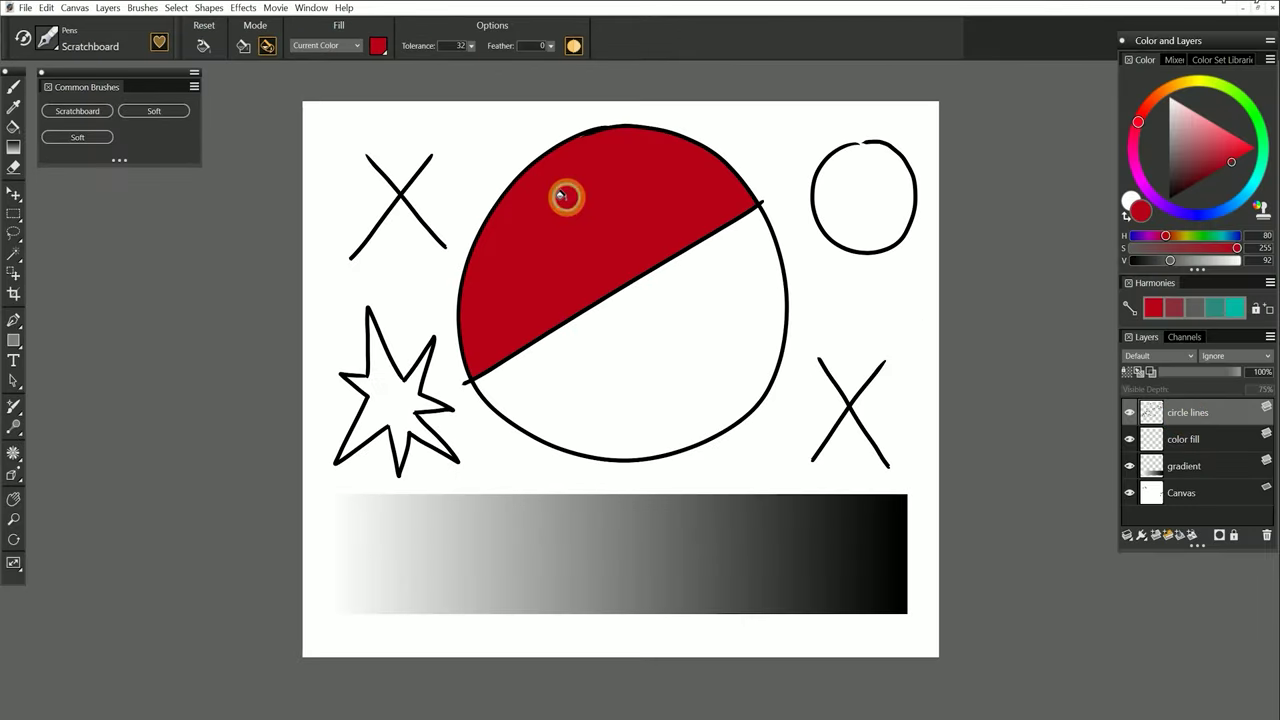
pyautogui.click(573, 46)
pyautogui.click(671, 298)
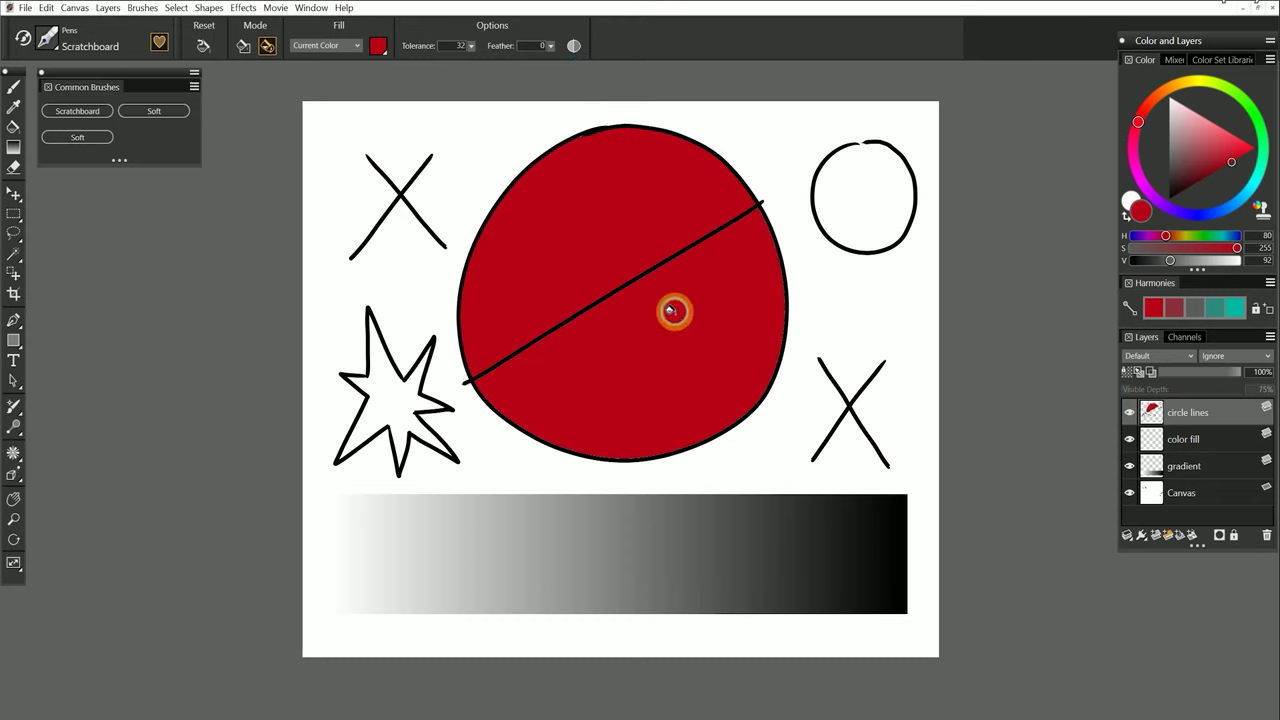
pyautogui.scroll(5, 626, 280)
pyautogui.press('b')
pyautogui.scroll(2, 628, 283)
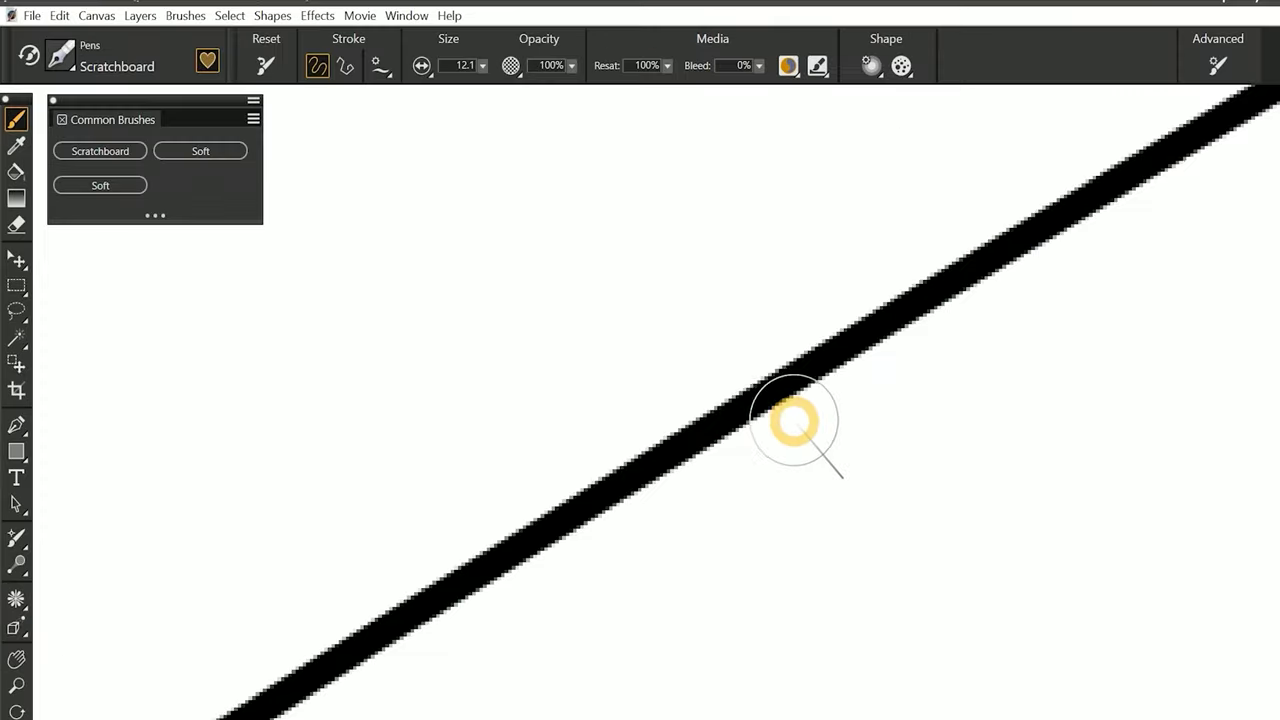
# Apply Effects > Focus > Soften with Amount 9 to the line art.
pyautogui.click(318, 16)
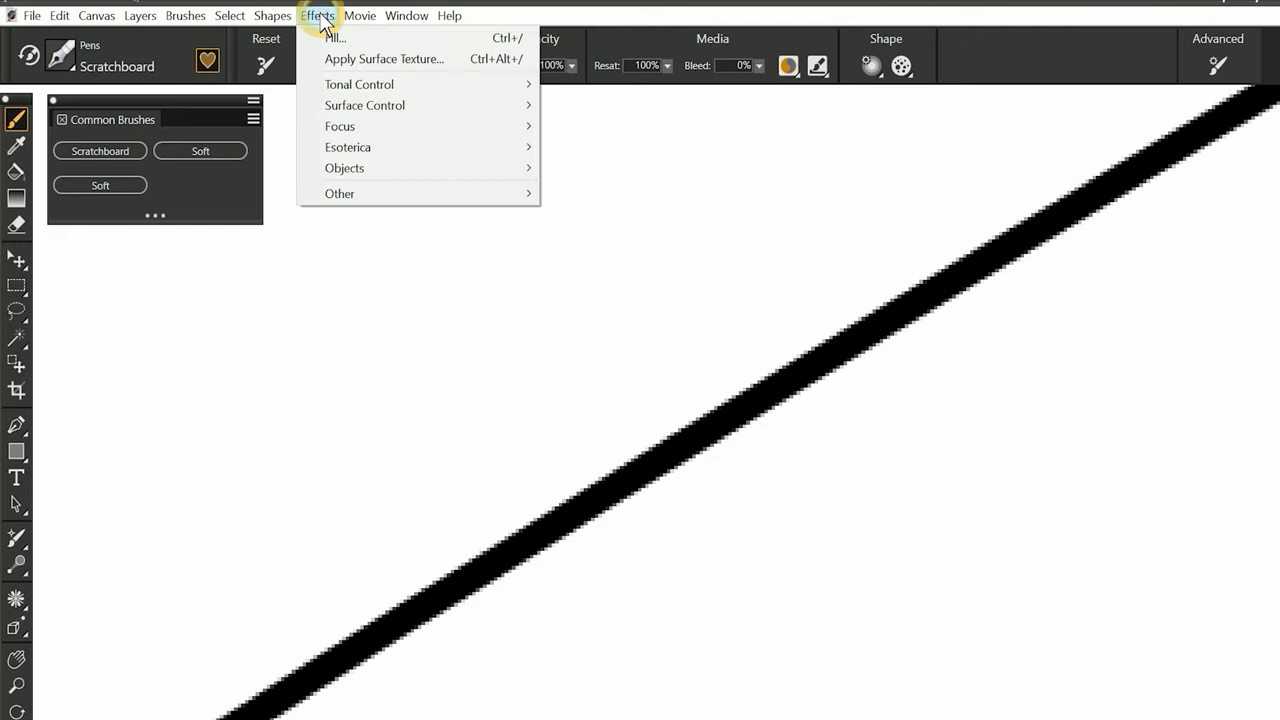
pyautogui.moveTo(514, 126)
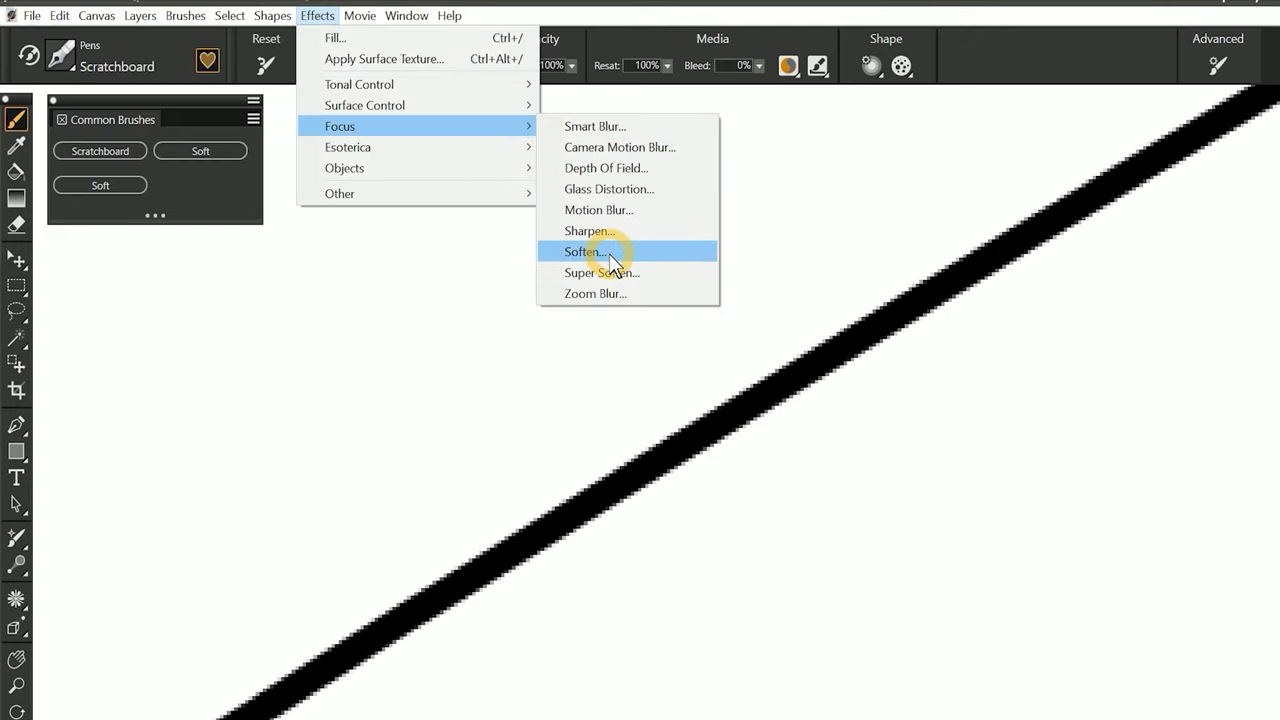
pyautogui.click(609, 253)
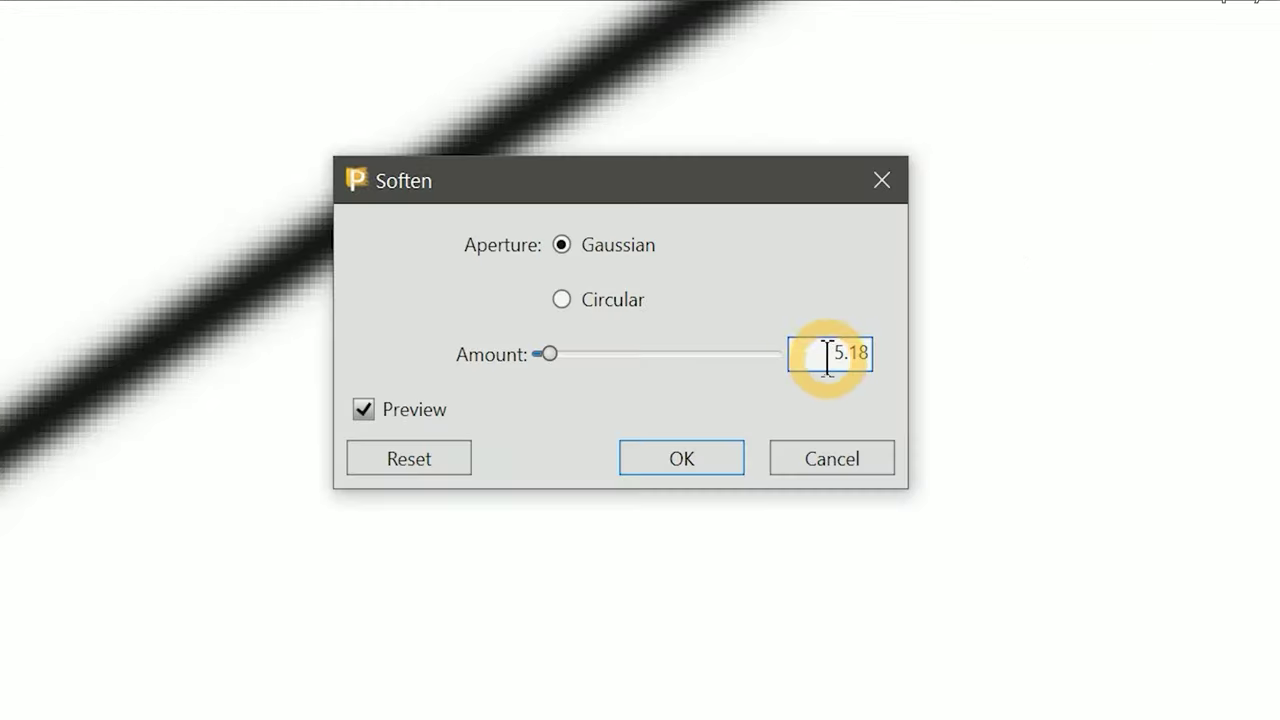
pyautogui.moveTo(929, 549); pyautogui.dragTo(984, 559)
pyautogui.write('9')
pyautogui.press('Return')
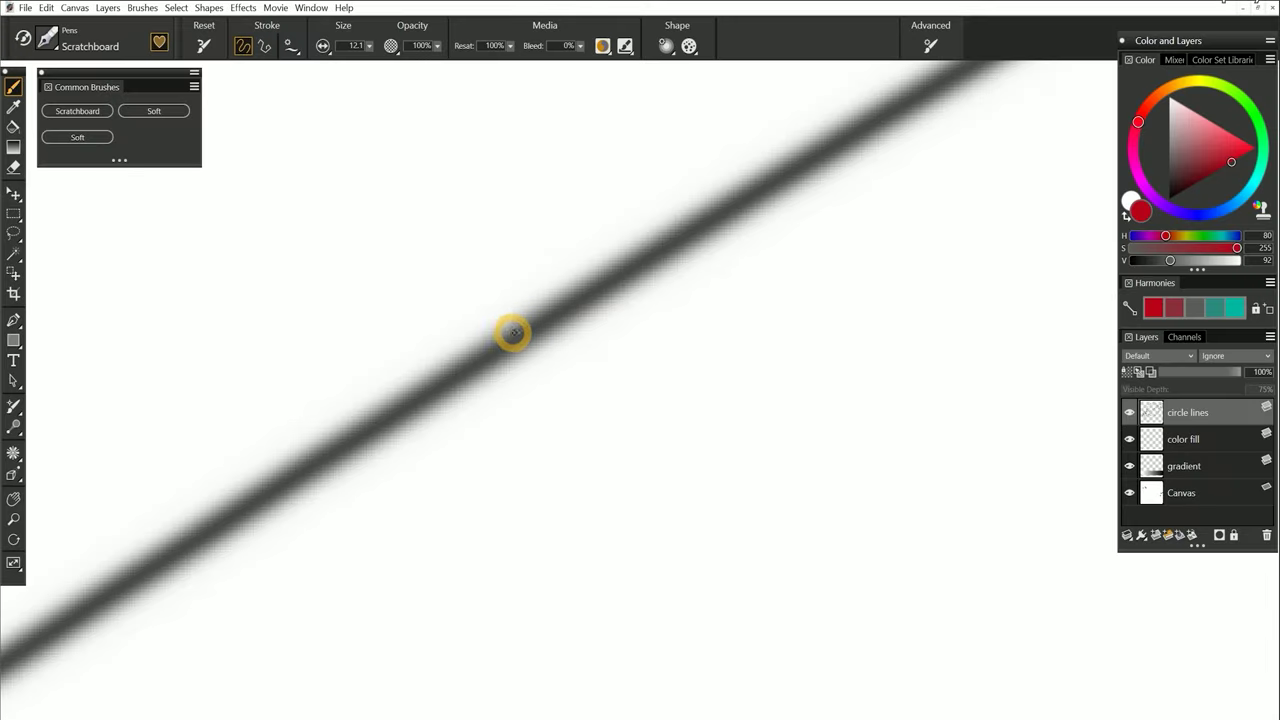
# Bucket-fill red below and above the softened line, toggling anti-aliasing and using feather 16.
pyautogui.click(13, 126)
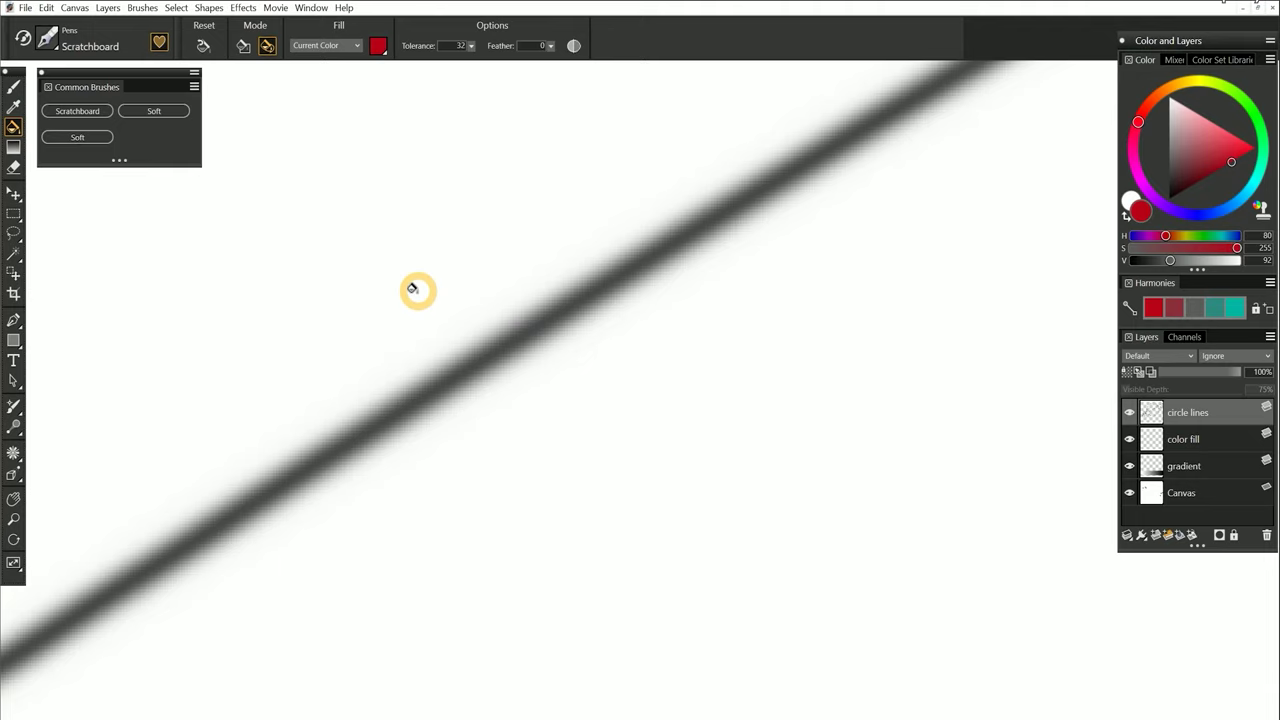
pyautogui.click(534, 441)
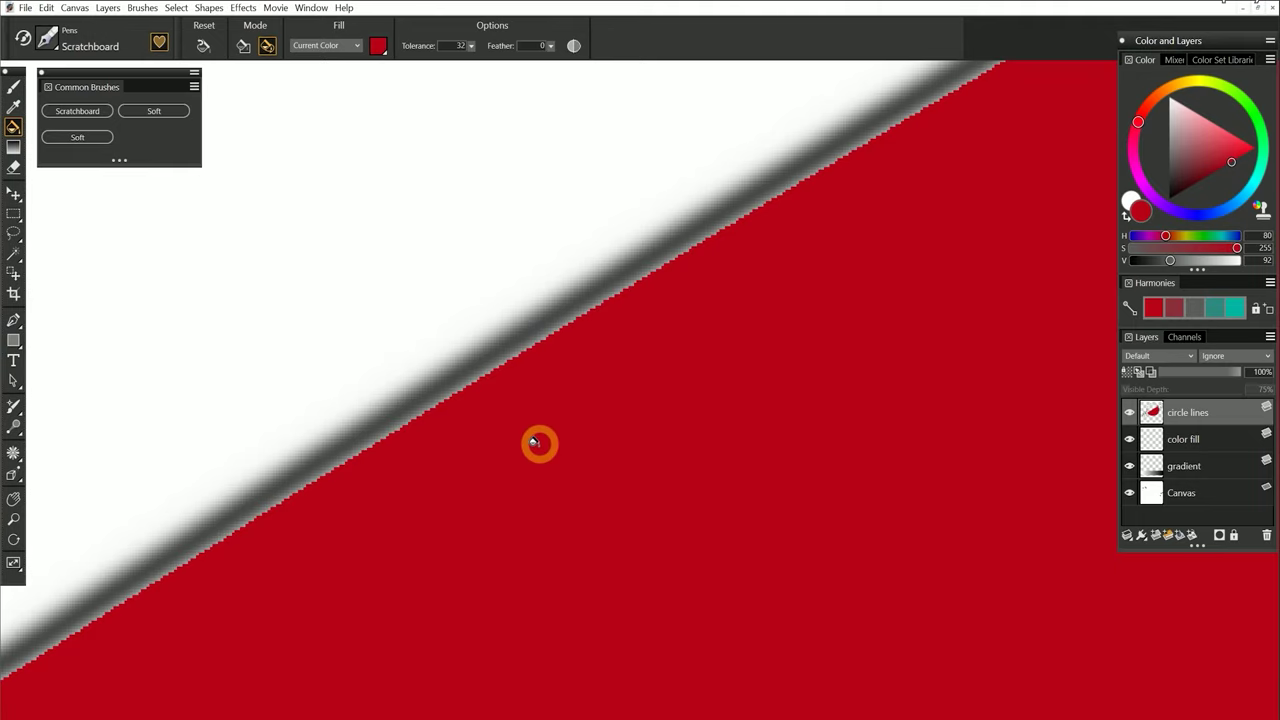
pyautogui.click(573, 45)
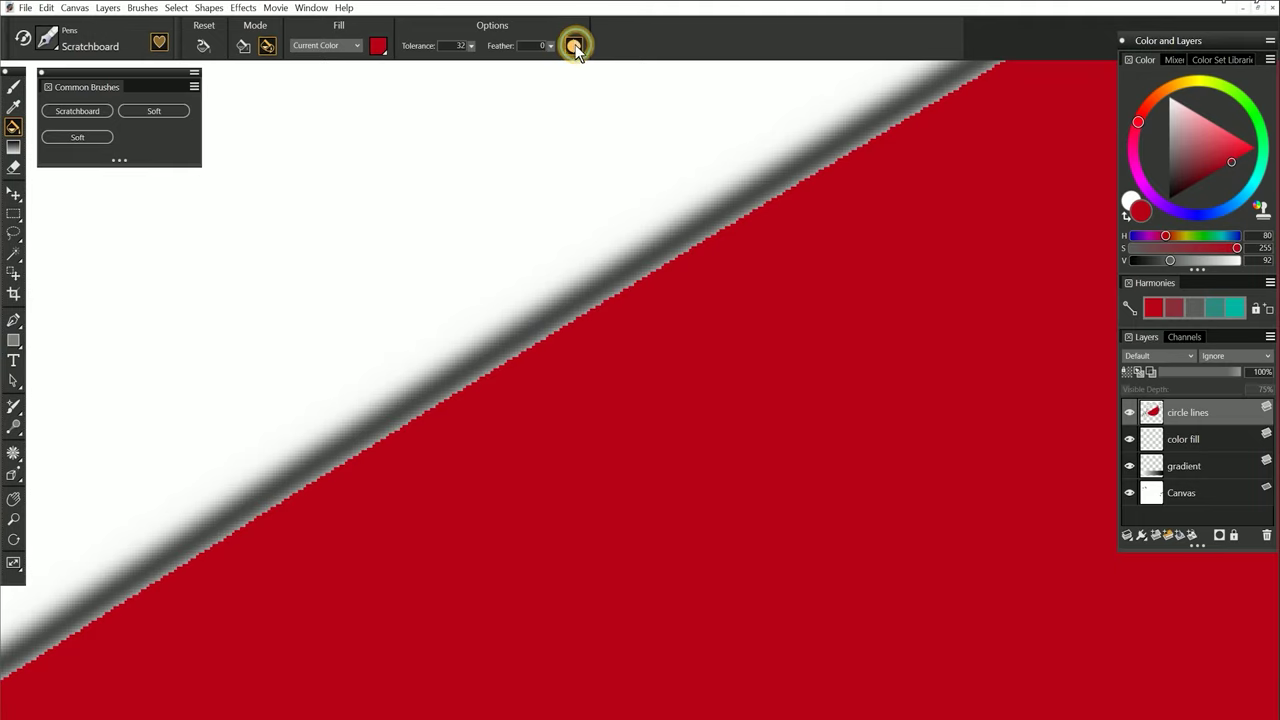
pyautogui.click(488, 293)
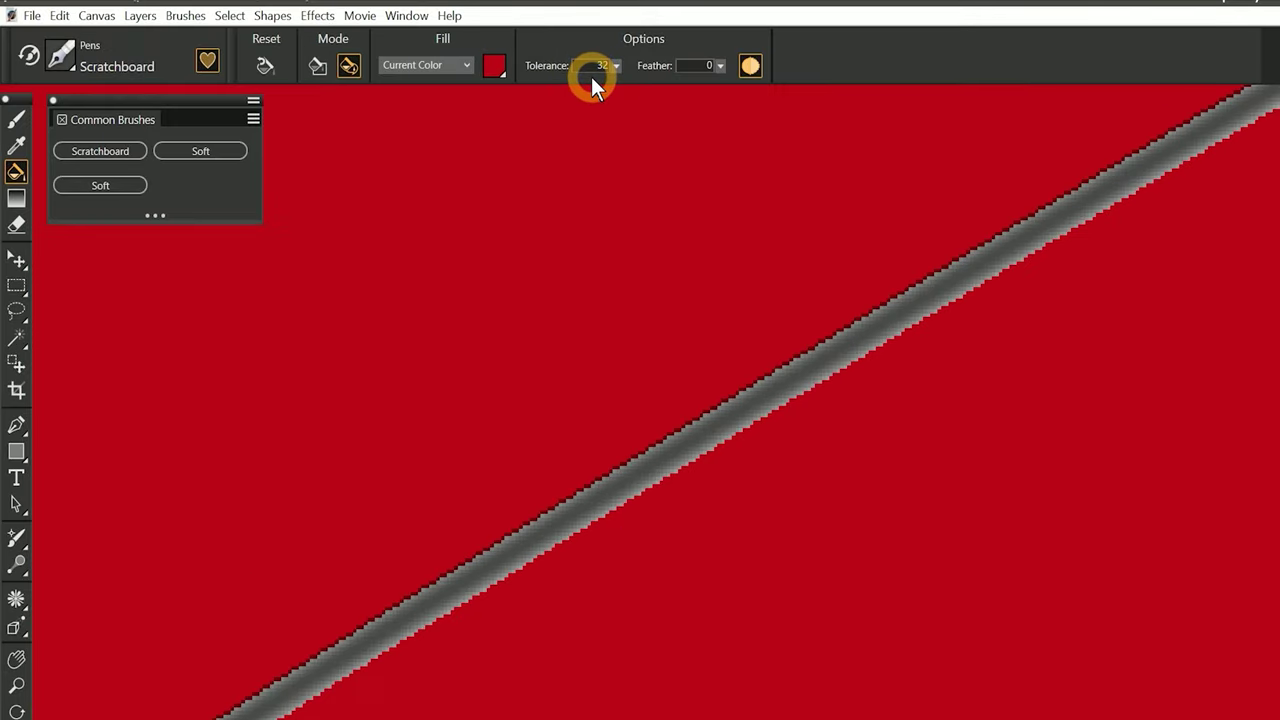
pyautogui.click(697, 66)
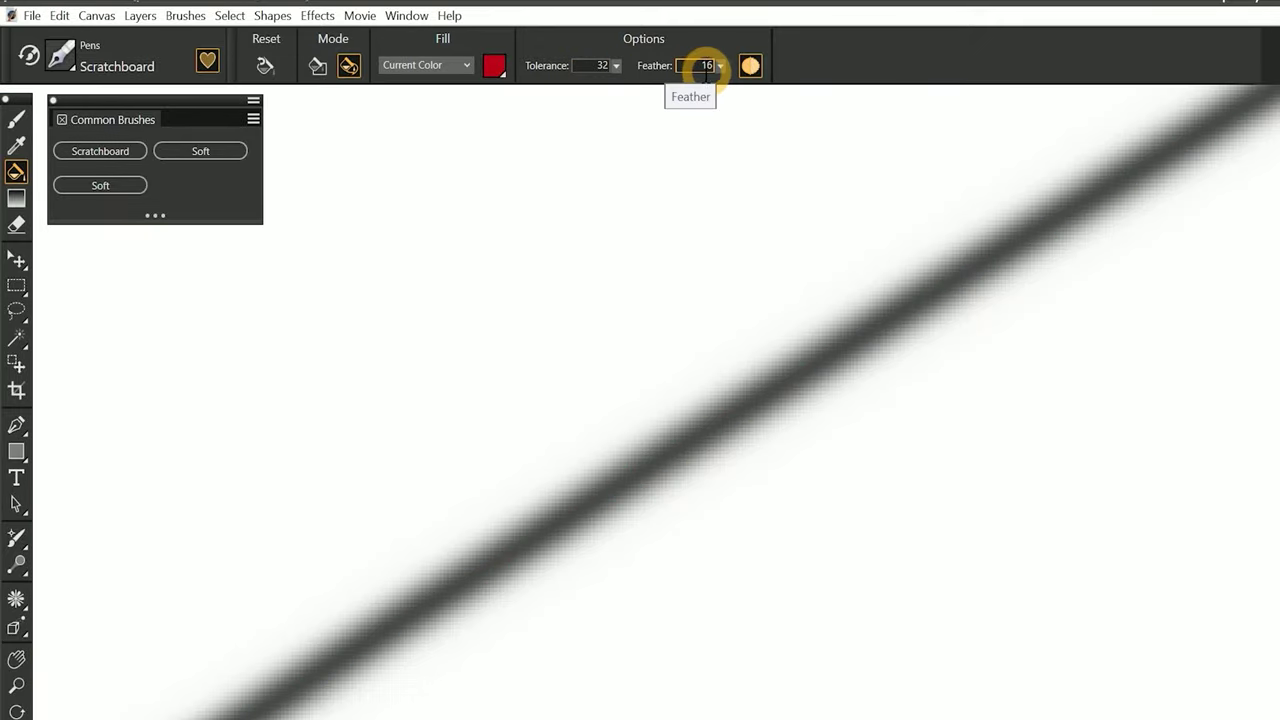
pyautogui.click(669, 295)
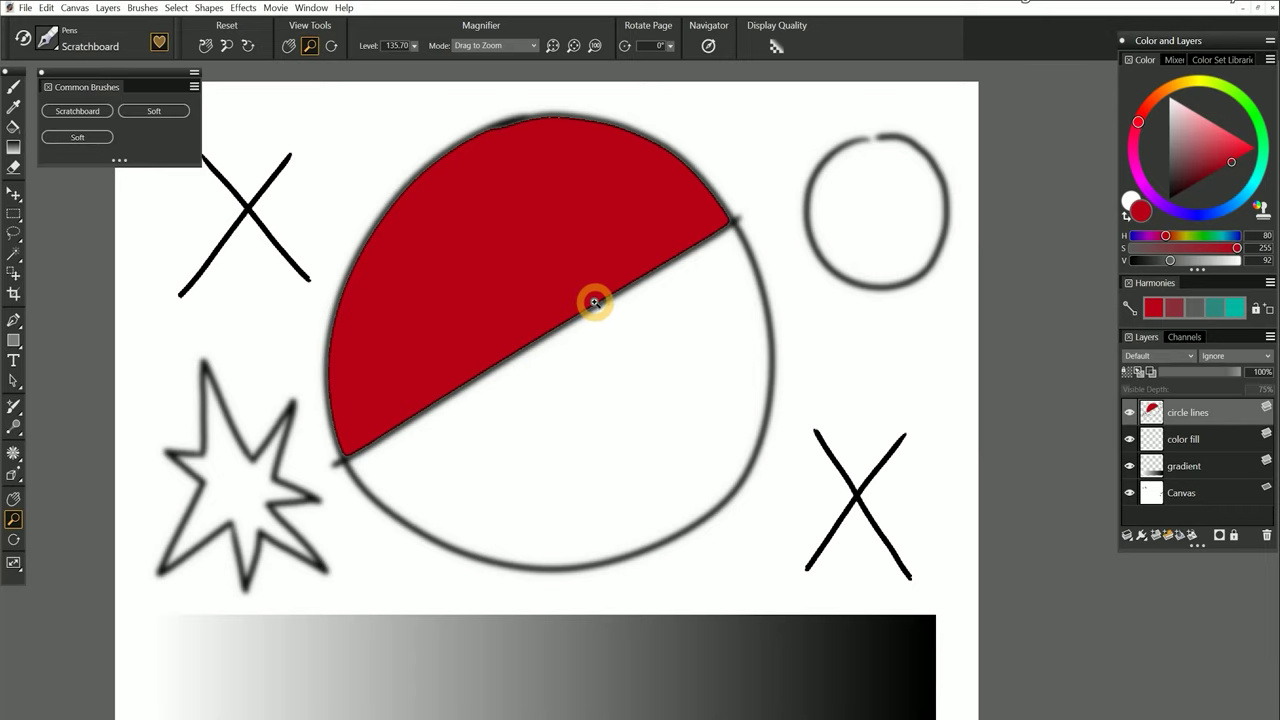
# Revert the drawing to its last saved version.
pyautogui.click(25, 8)
pyautogui.click(73, 215)
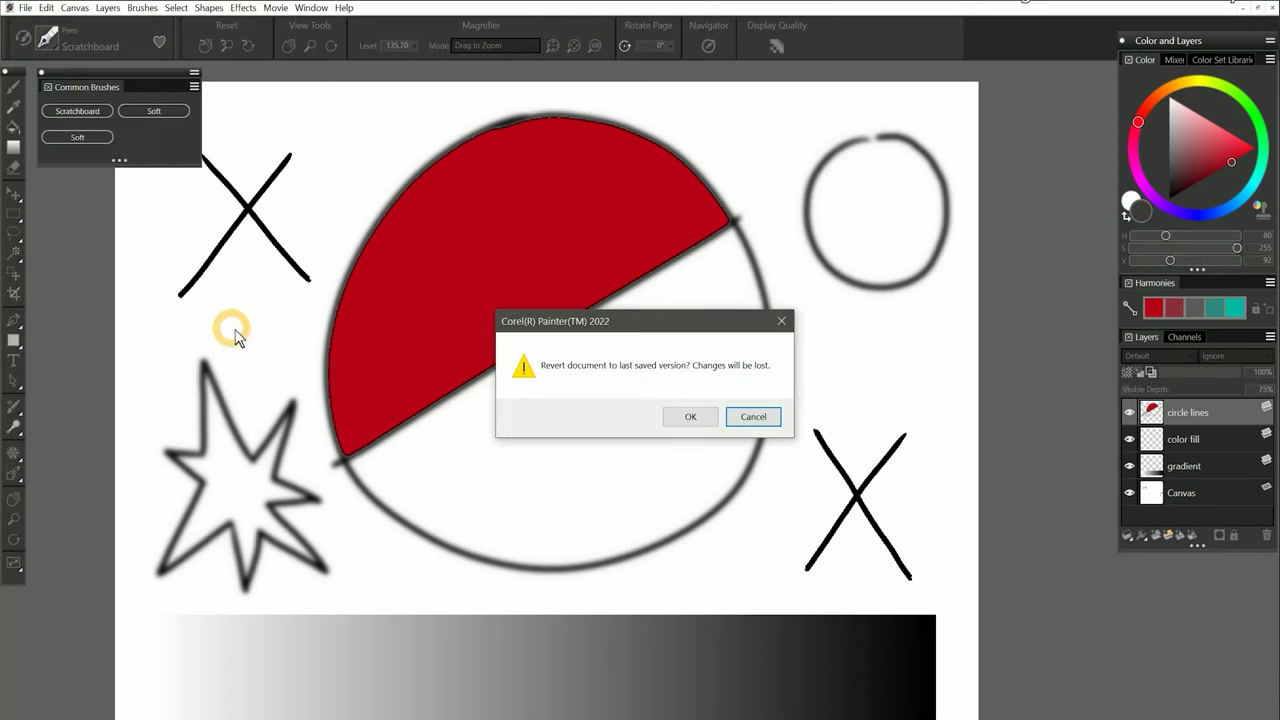
pyautogui.click(690, 416)
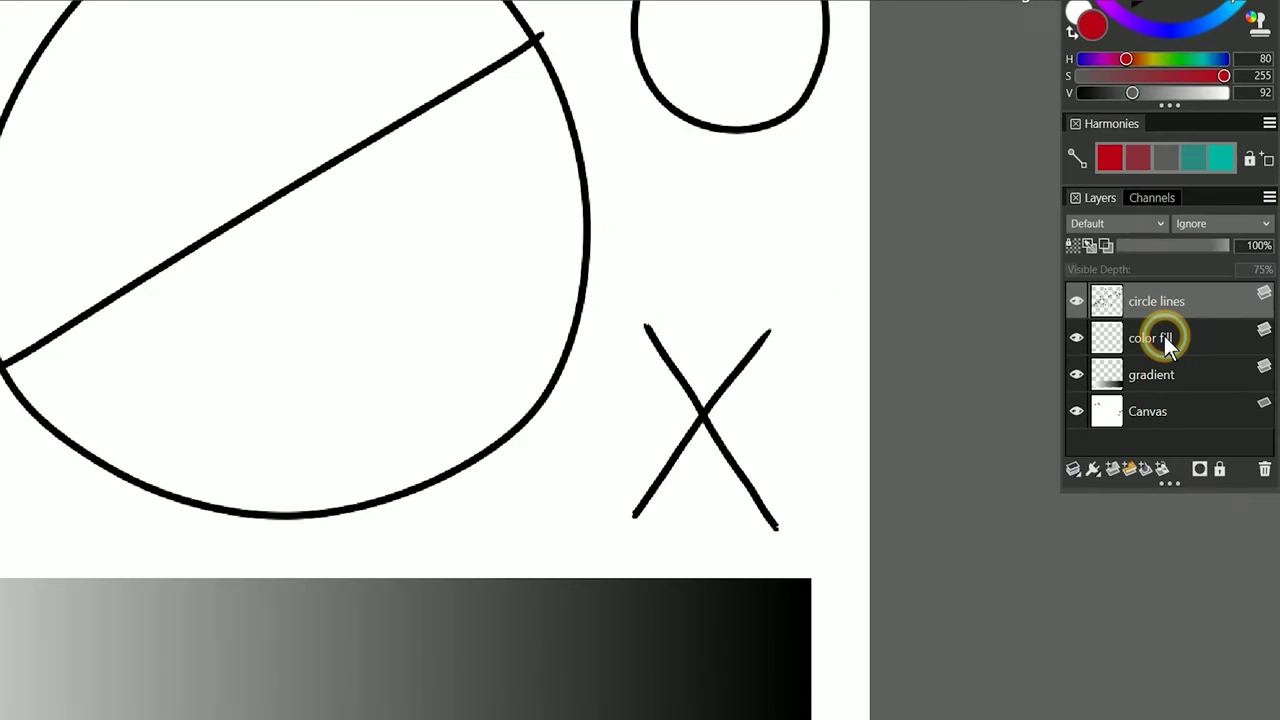
# Select the color fill layer and toggle the circle lines layer's visibility off and on.
pyautogui.click(1192, 438)
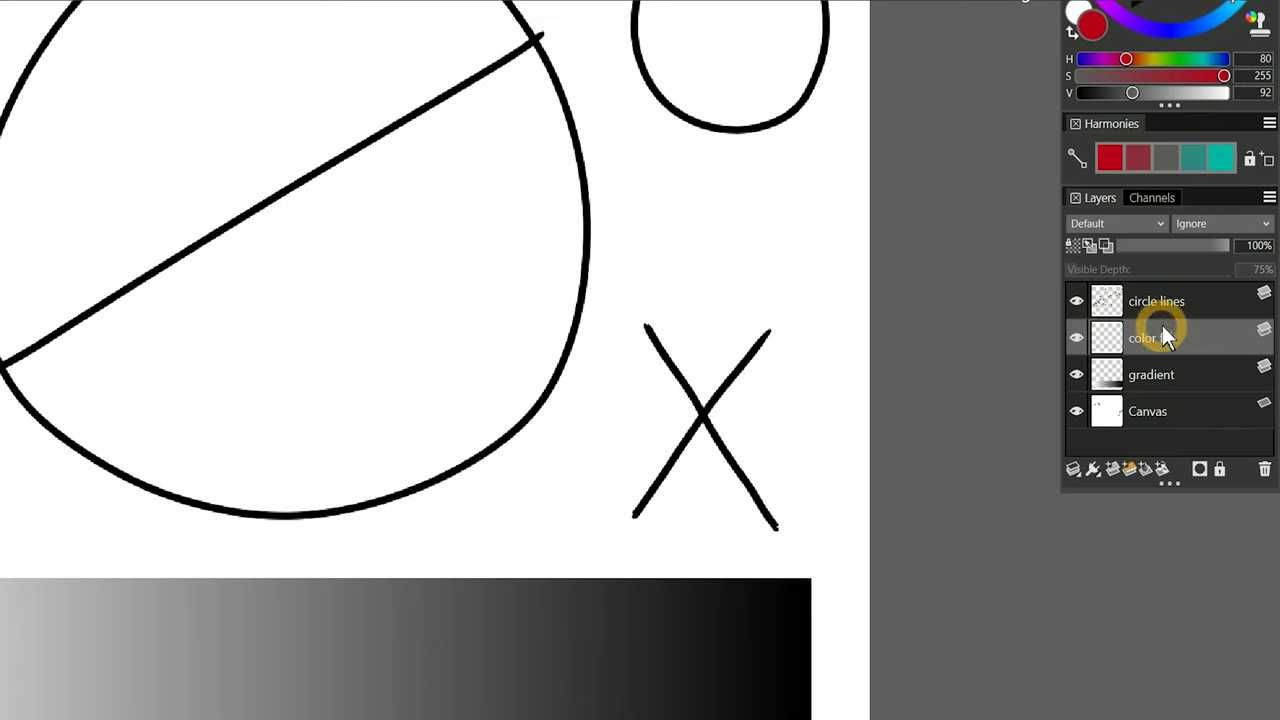
pyautogui.click(1077, 300)
pyautogui.click(1077, 301)
# With the Smooth pen brush, paint red along the circle's inner edge and bucket-fill the ring's interior.
pyautogui.click(50, 42)
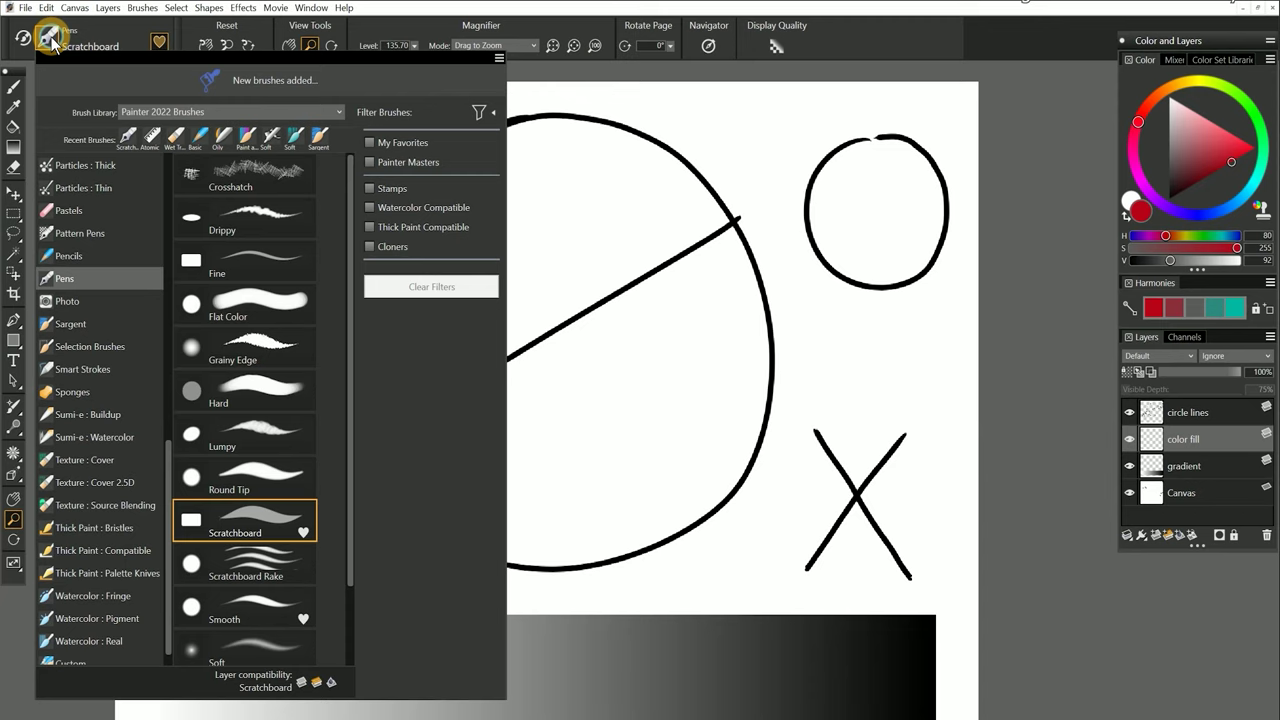
pyautogui.click(258, 606)
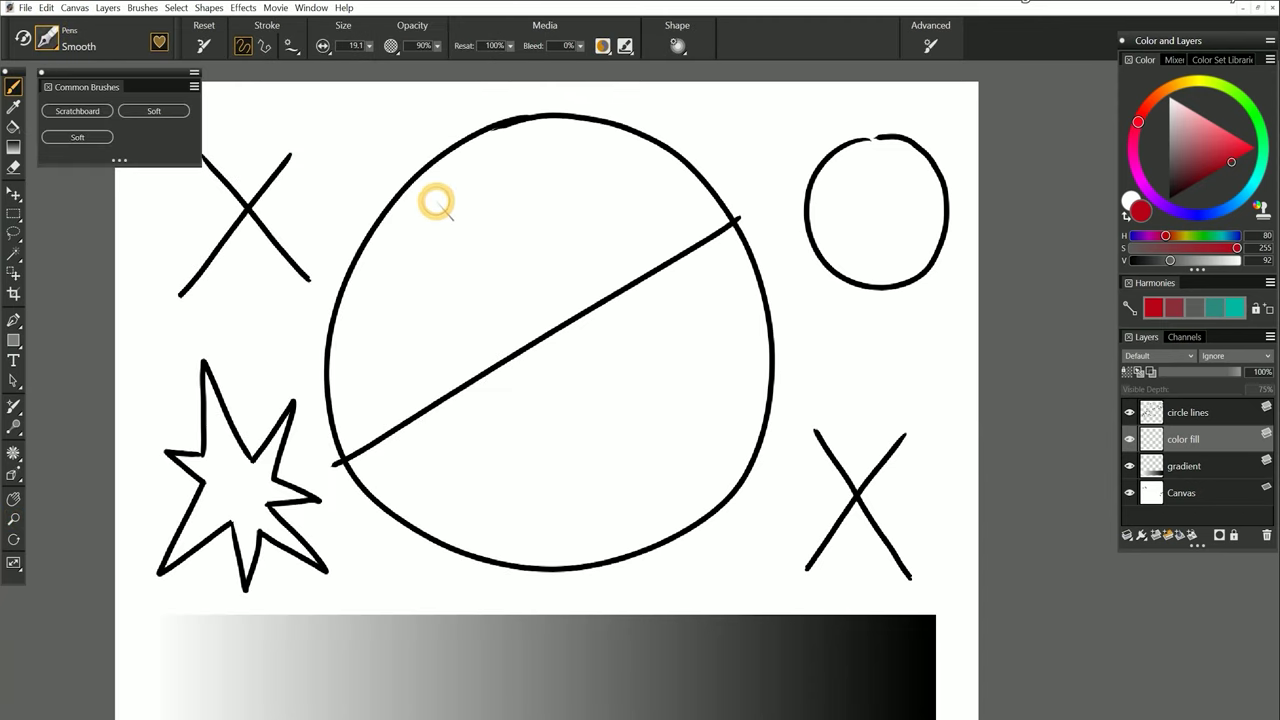
pyautogui.moveTo(426, 184)
pyautogui.mouseDown()
pyautogui.moveTo(364, 271)
pyautogui.moveTo(336, 374)
pyautogui.moveTo(361, 468)
pyautogui.moveTo(460, 539)
pyautogui.moveTo(568, 556)
pyautogui.moveTo(662, 528)
pyautogui.moveTo(733, 469)
pyautogui.moveTo(758, 367)
pyautogui.moveTo(740, 263)
pyautogui.moveTo(665, 163)
pyautogui.moveTo(531, 131)
pyautogui.moveTo(418, 208)
pyautogui.mouseUp()
pyautogui.click(13, 127)
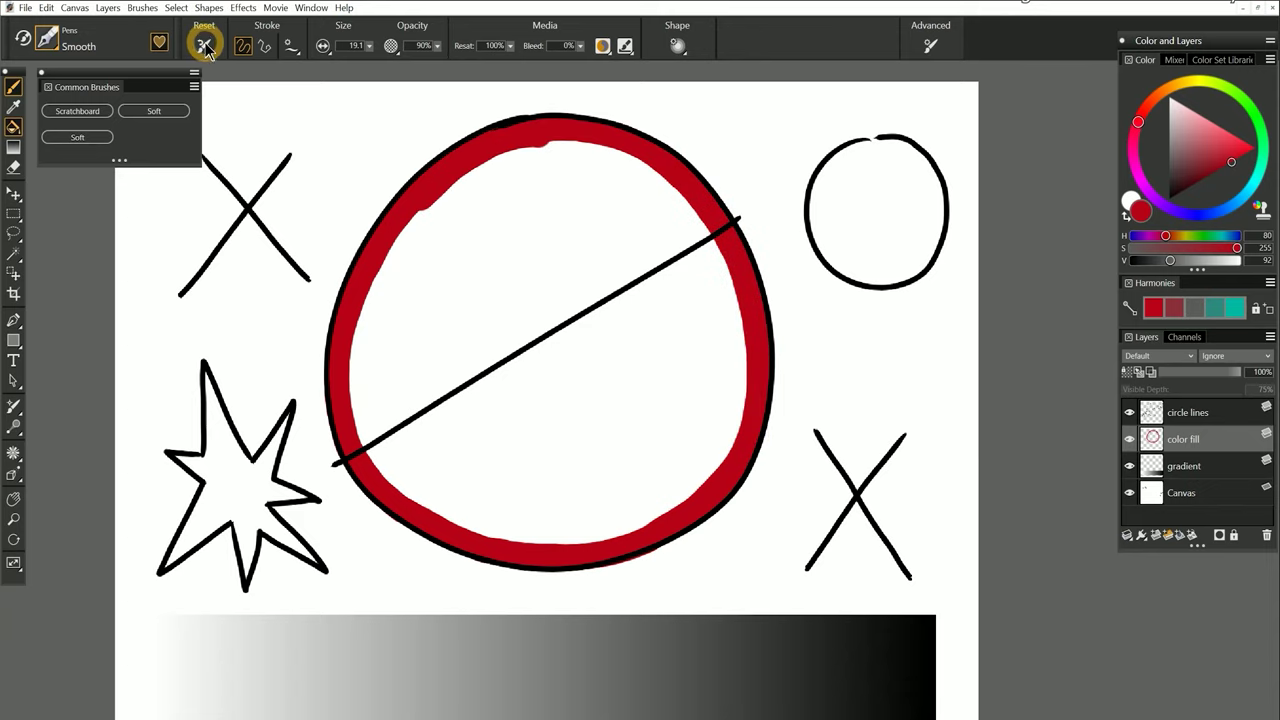
pyautogui.click(517, 250)
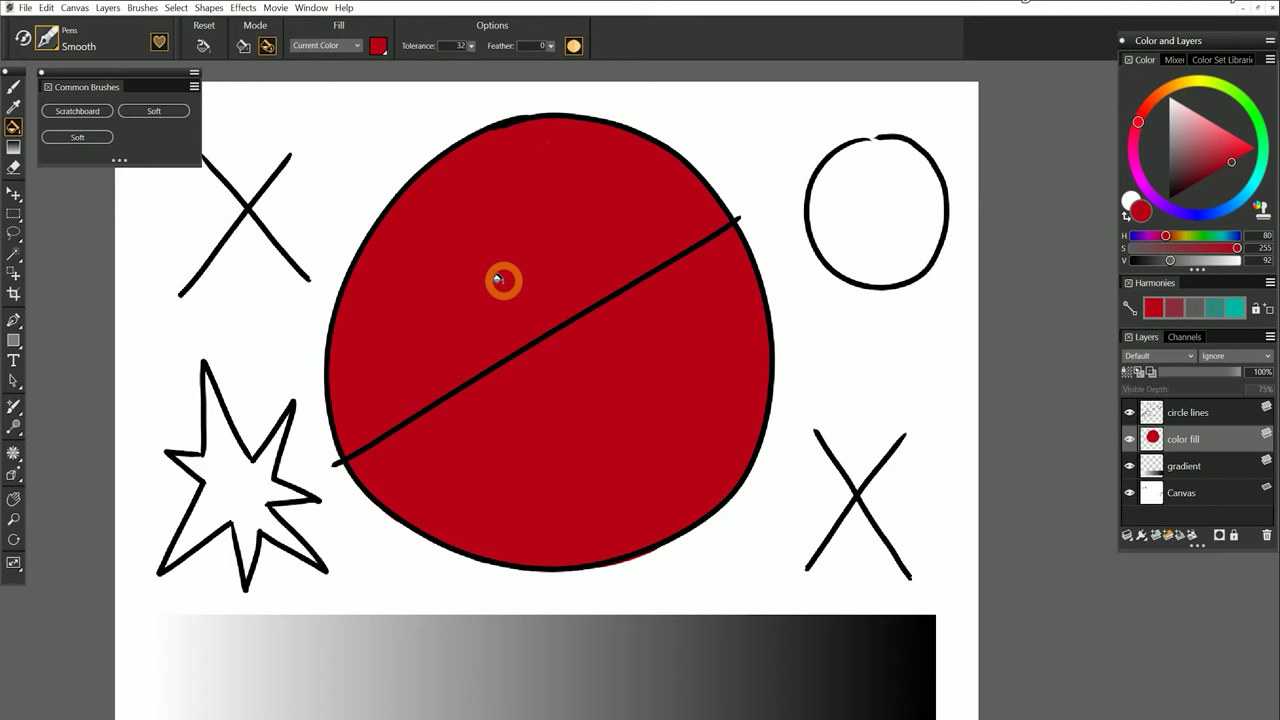
# Paint a red test stroke, erase a gap in the red ring, and flood-fill the star solid red.
pyautogui.press('b')
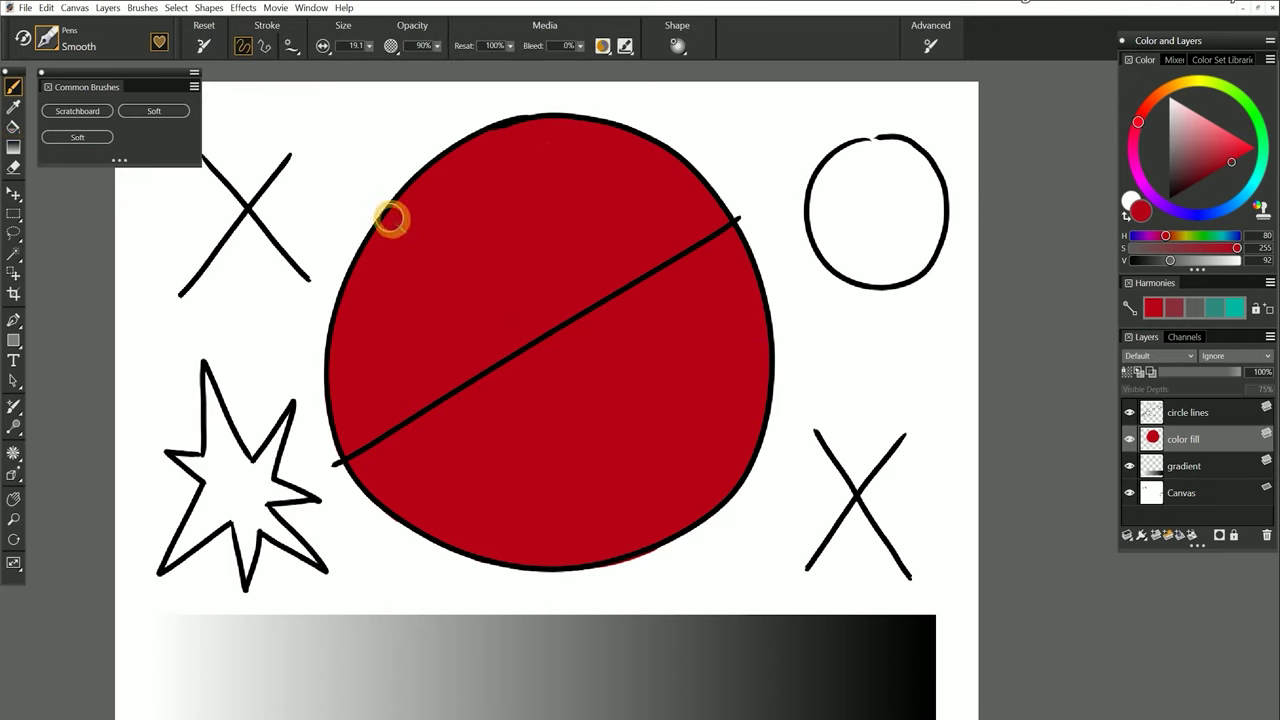
pyautogui.moveTo(288, 174)
pyautogui.mouseDown()
pyautogui.moveTo(298, 232)
pyautogui.moveTo(321, 240)
pyautogui.moveTo(274, 368)
pyautogui.moveTo(291, 441)
pyautogui.mouseUp()
pyautogui.hotkey('ctrl', 'b')
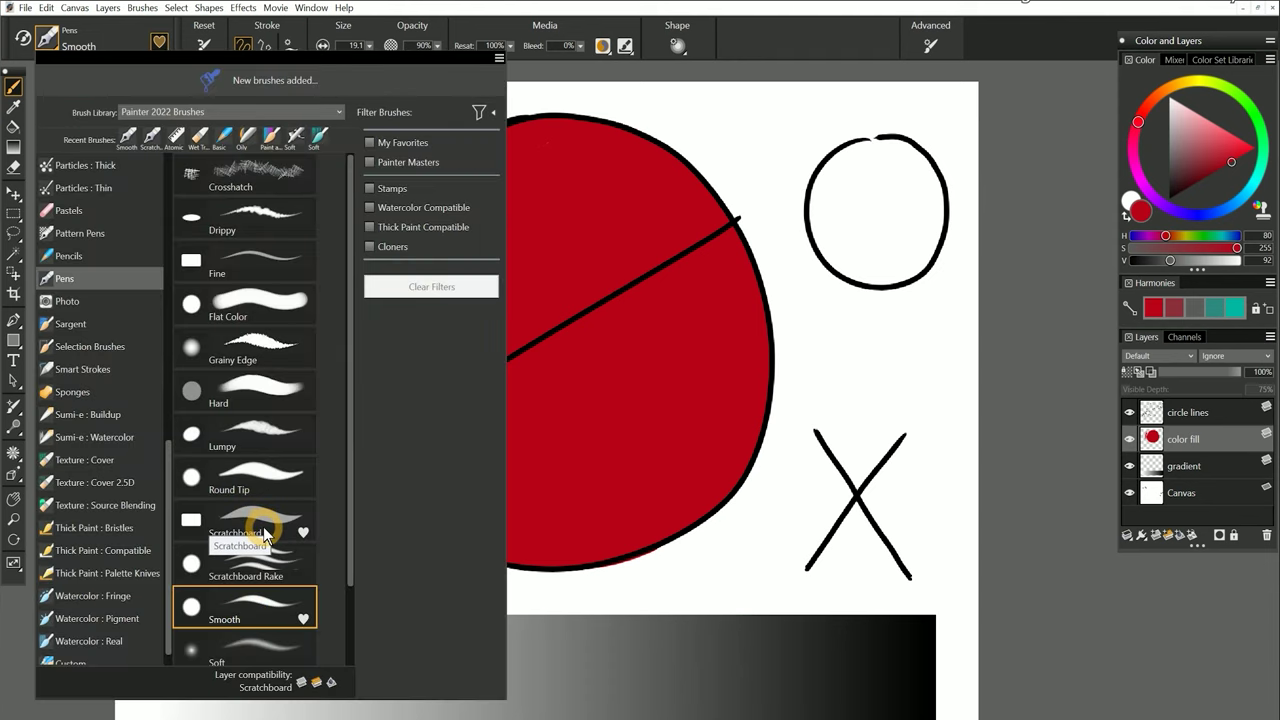
pyautogui.click(702, 8)
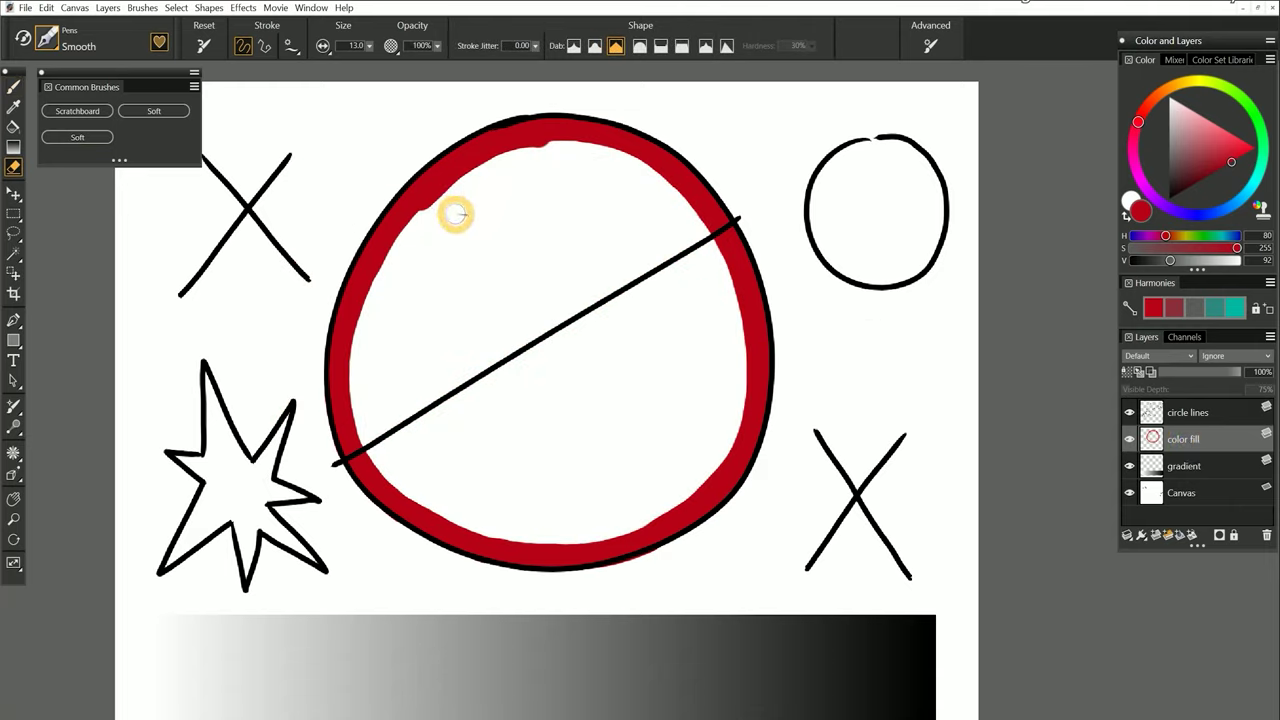
pyautogui.moveTo(451, 209); pyautogui.dragTo(408, 188)
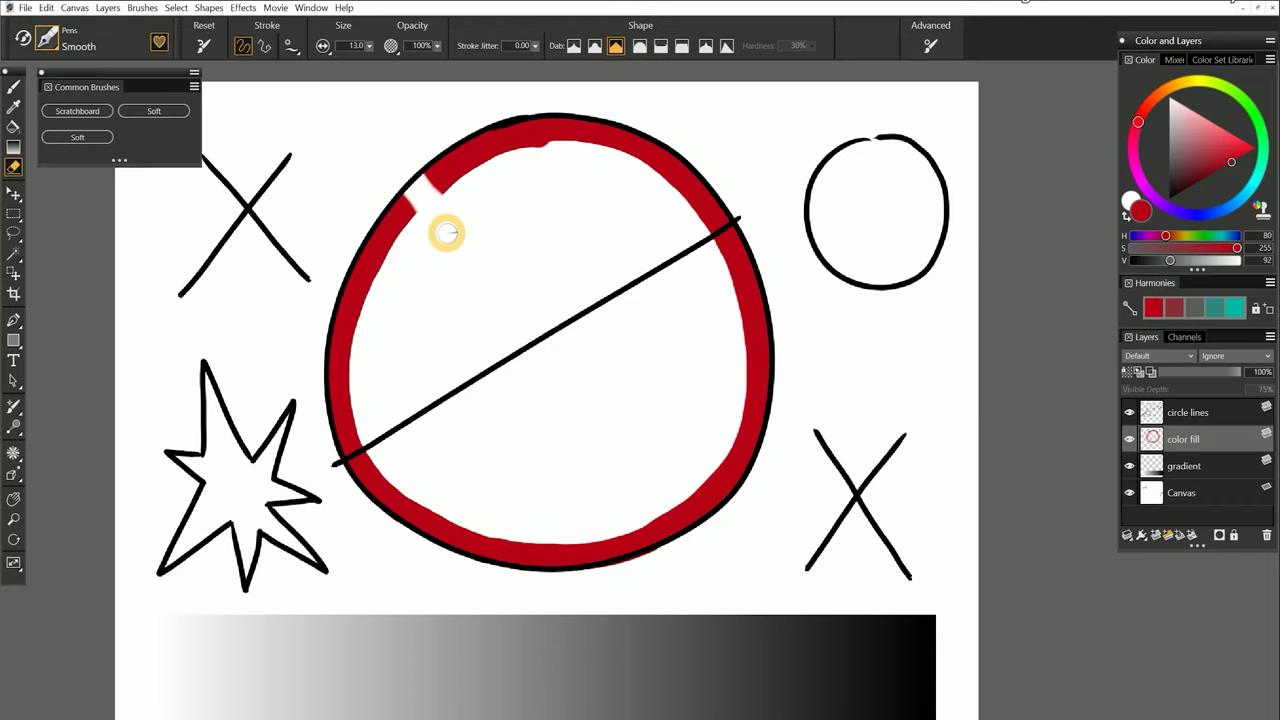
pyautogui.click(34, 133)
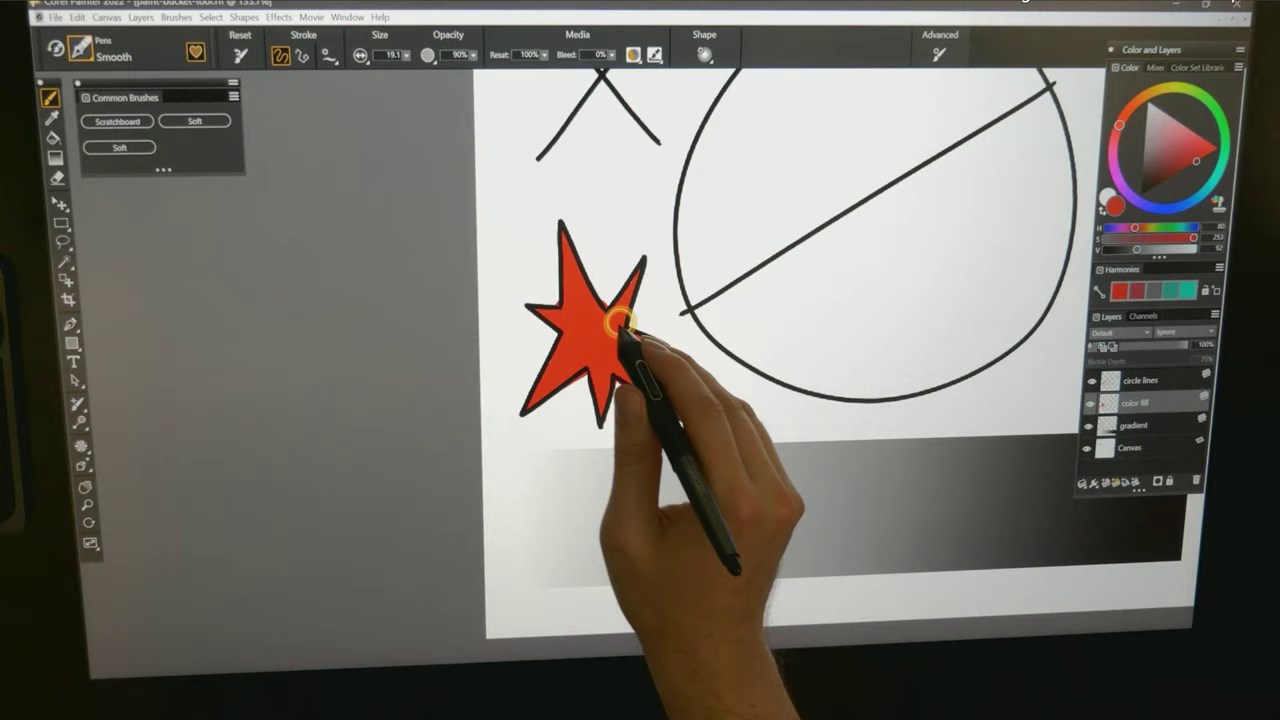
# Paint red along the circle's left edge and try bucket fills, undoing the fills that flood the canvas.
pyautogui.click(57, 177)
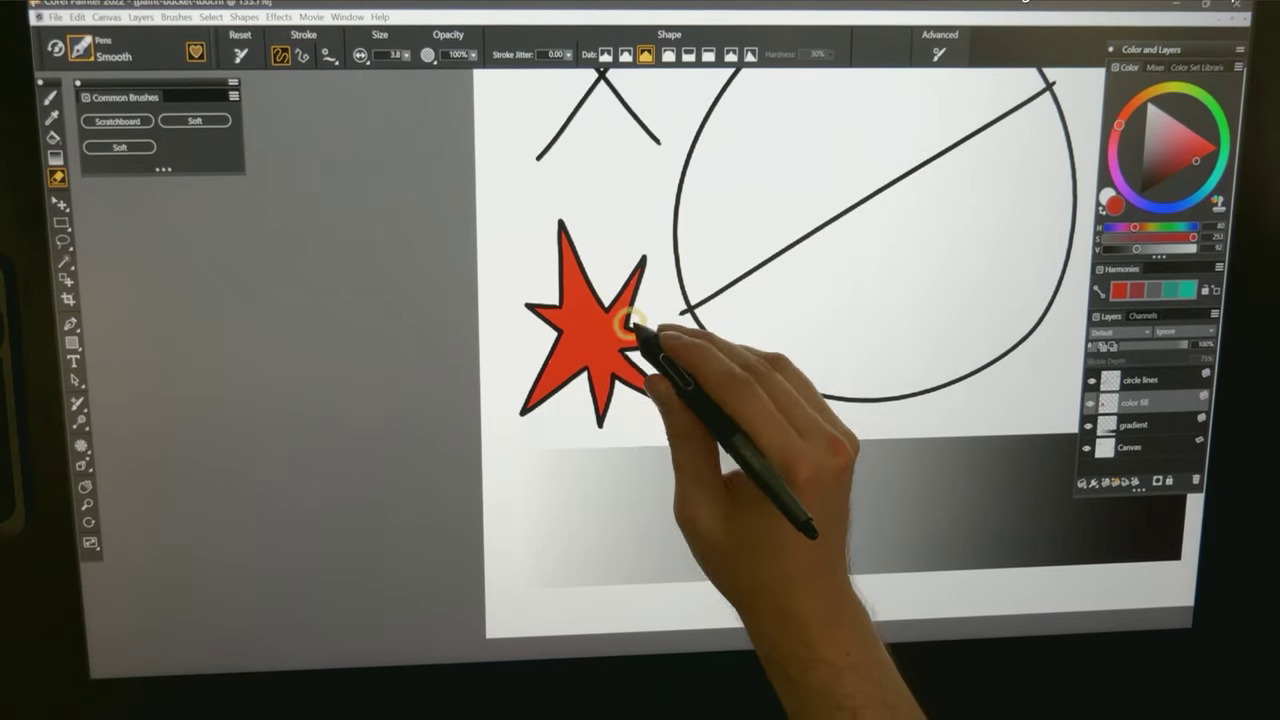
pyautogui.moveTo(508, 393)
pyautogui.mouseDown()
pyautogui.moveTo(522, 287)
pyautogui.moveTo(549, 229)
pyautogui.moveTo(634, 148)
pyautogui.moveTo(677, 130)
pyautogui.moveTo(766, 126)
pyautogui.moveTo(838, 160)
pyautogui.moveTo(877, 234)
pyautogui.mouseUp()
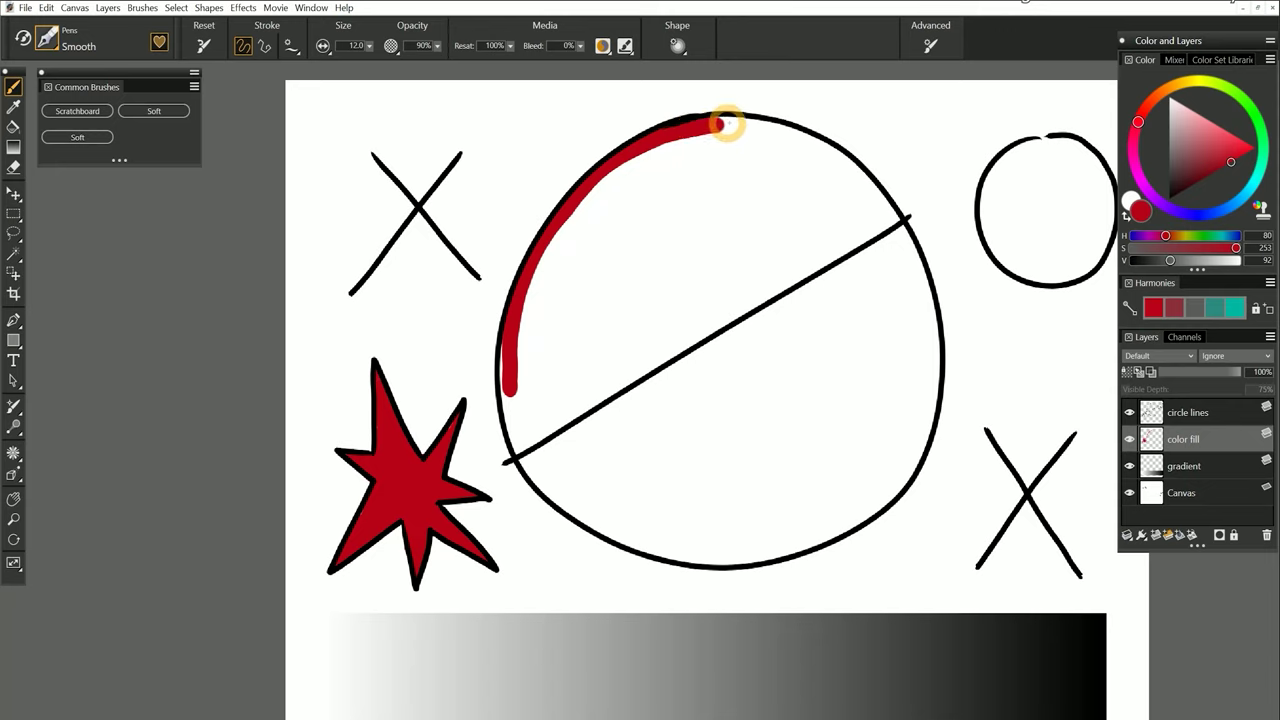
pyautogui.press('k')
pyautogui.click(699, 385)
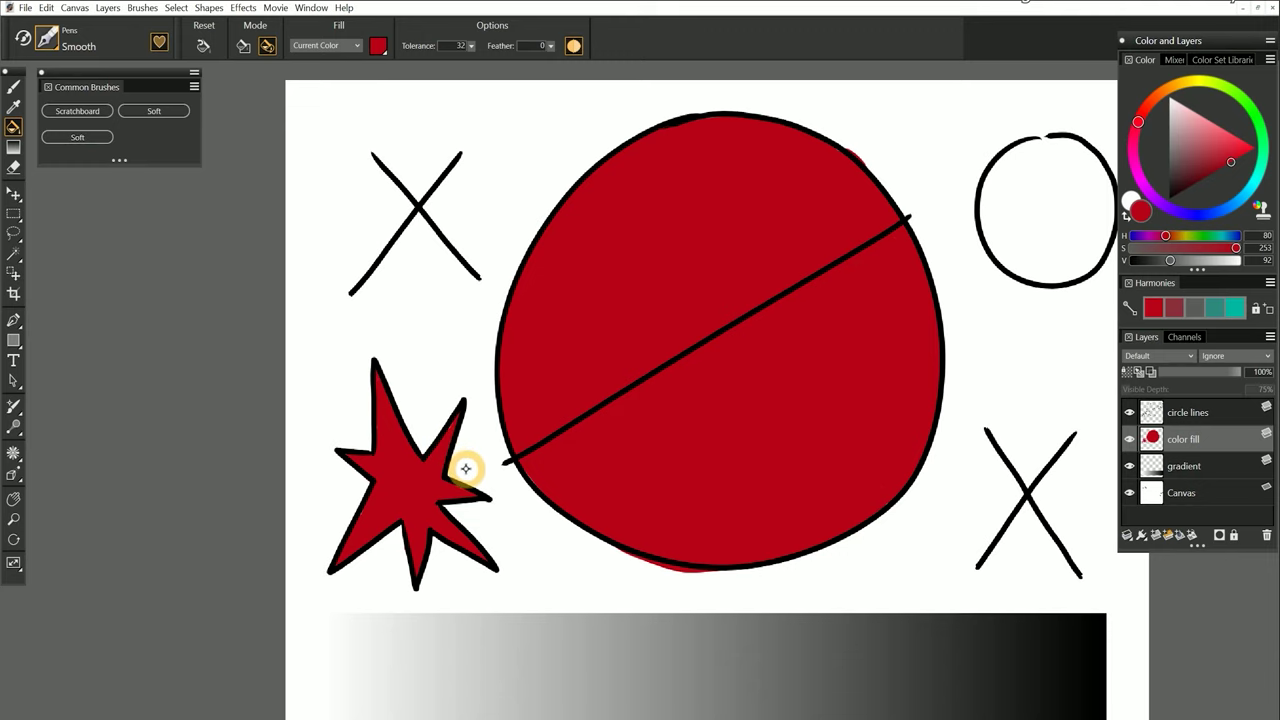
pyautogui.hotkey('ctrl', 'z')
pyautogui.click(651, 298)
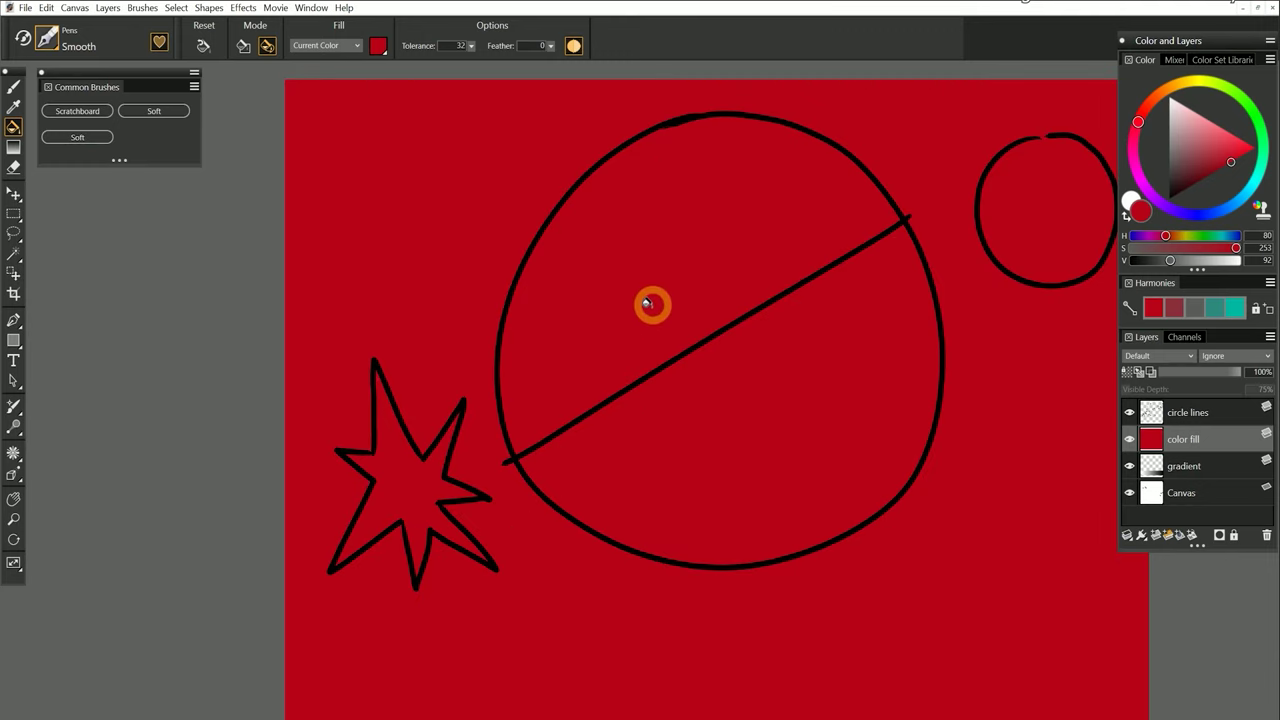
pyautogui.hotkey('ctrl', 'z')
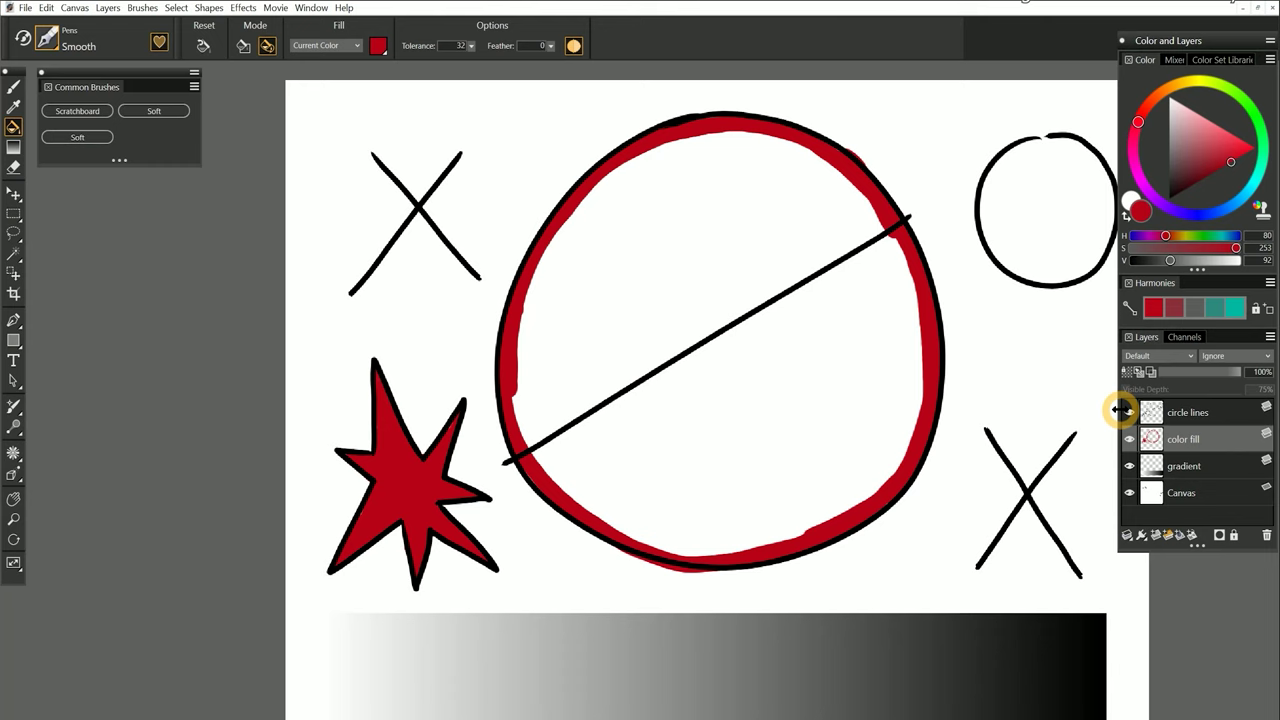
# Hide the circle lines layer, close the red ring's gap, and fill the ring solid red.
pyautogui.click(1129, 412)
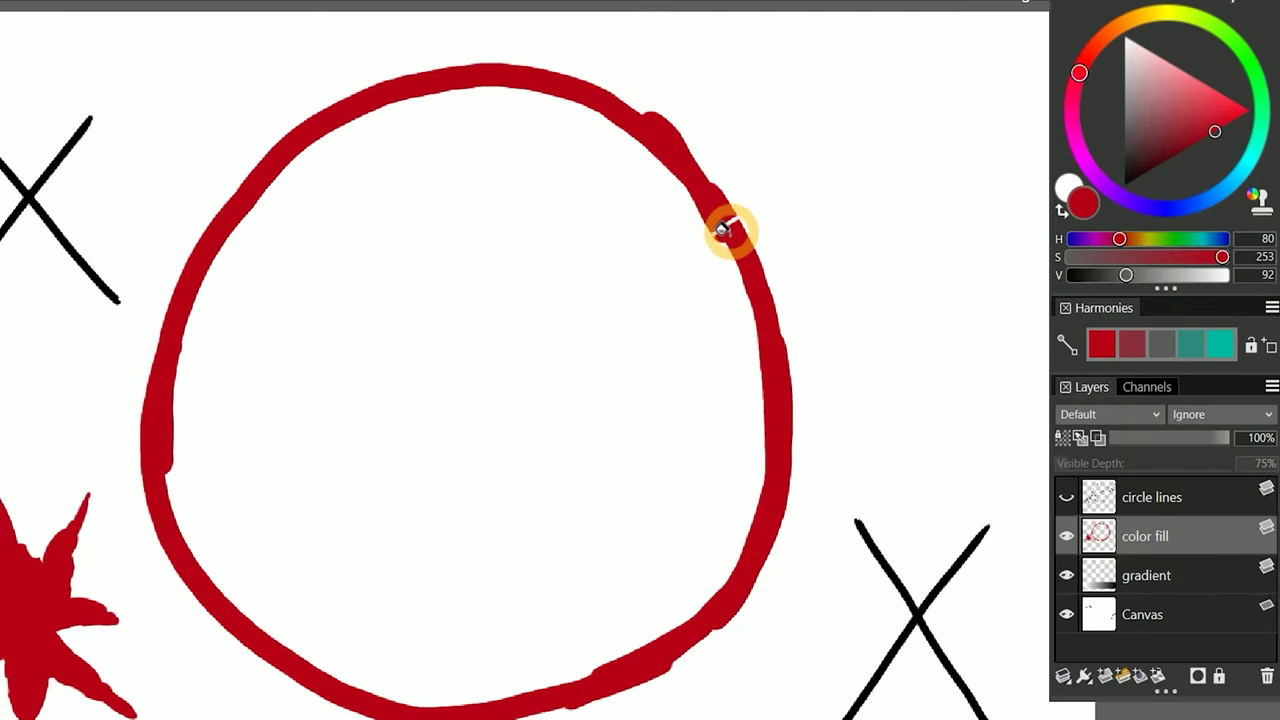
pyautogui.moveTo(722, 228); pyautogui.dragTo(720, 220)
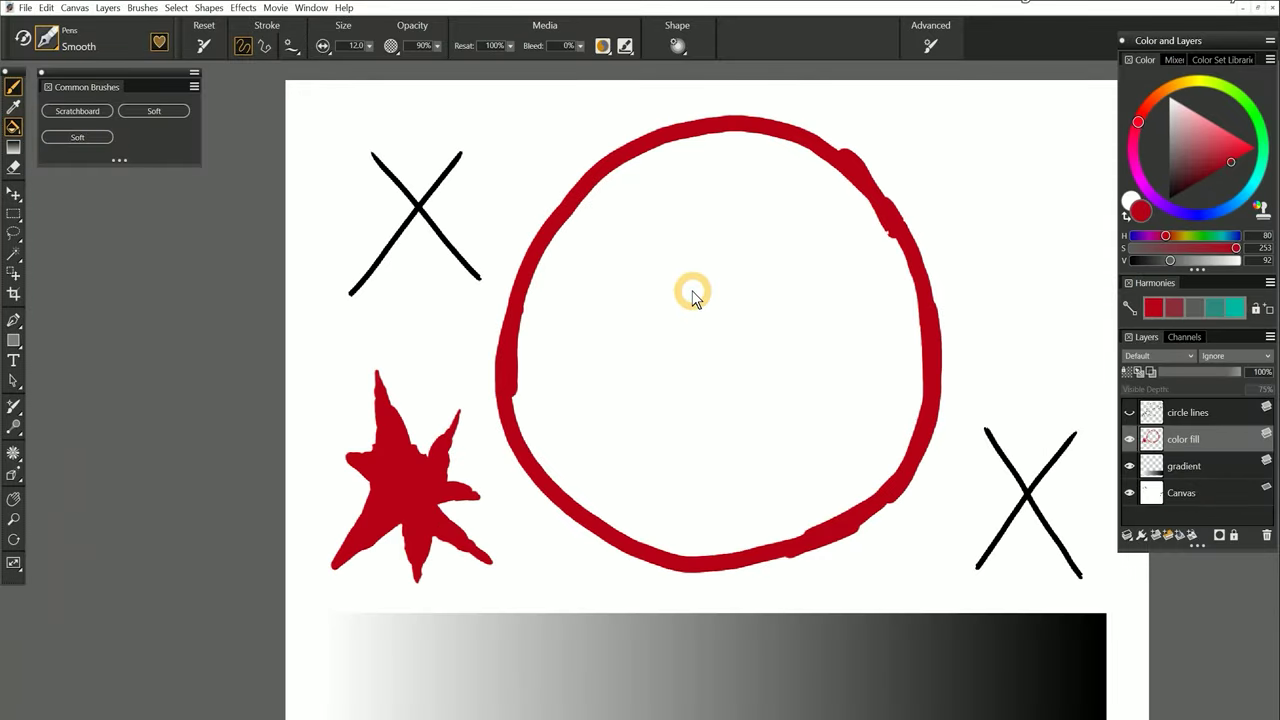
pyautogui.click(693, 295)
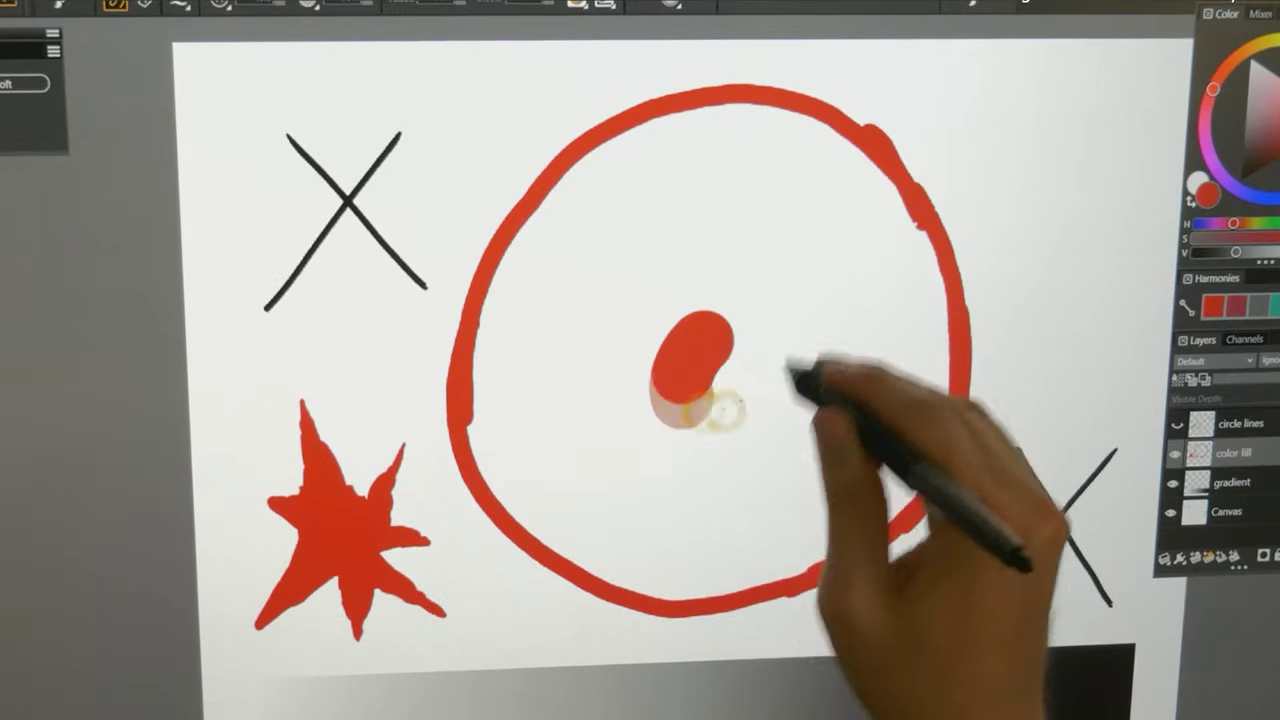
# Brush a large red blob inside the circle and show the circle lines layer again.
pyautogui.moveTo(800, 366)
pyautogui.mouseDown()
pyautogui.moveTo(729, 396)
pyautogui.moveTo(690, 290)
pyautogui.mouseUp()
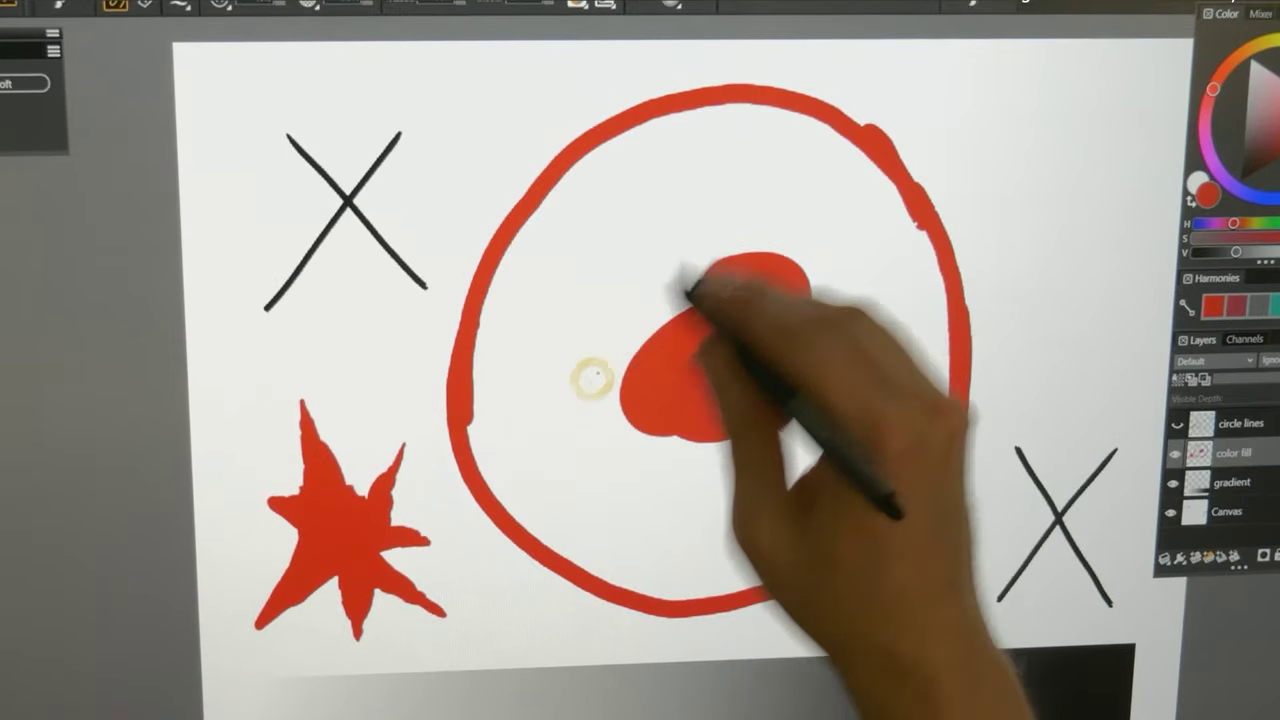
pyautogui.moveTo(592, 378)
pyautogui.mouseDown()
pyautogui.moveTo(563, 313)
pyautogui.moveTo(537, 345)
pyautogui.moveTo(531, 333)
pyautogui.moveTo(540, 231)
pyautogui.moveTo(490, 356)
pyautogui.moveTo(505, 294)
pyautogui.moveTo(489, 408)
pyautogui.moveTo(524, 460)
pyautogui.mouseUp()
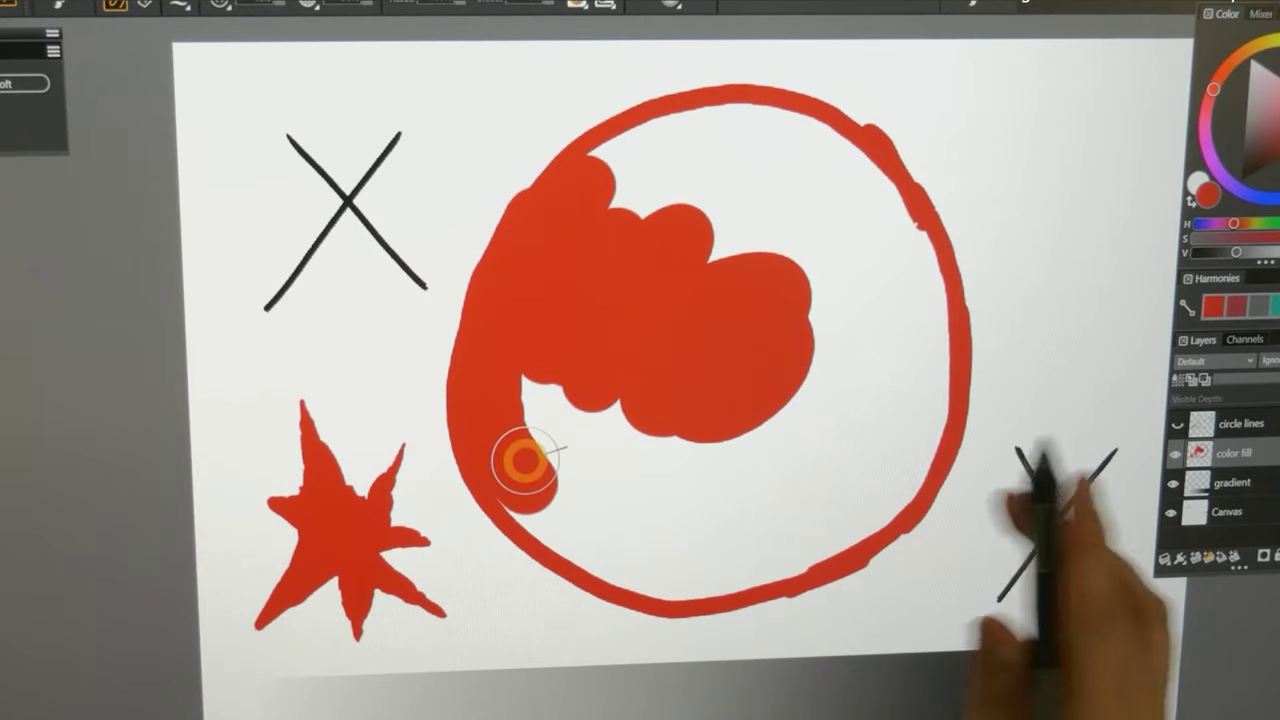
pyautogui.click(1175, 423)
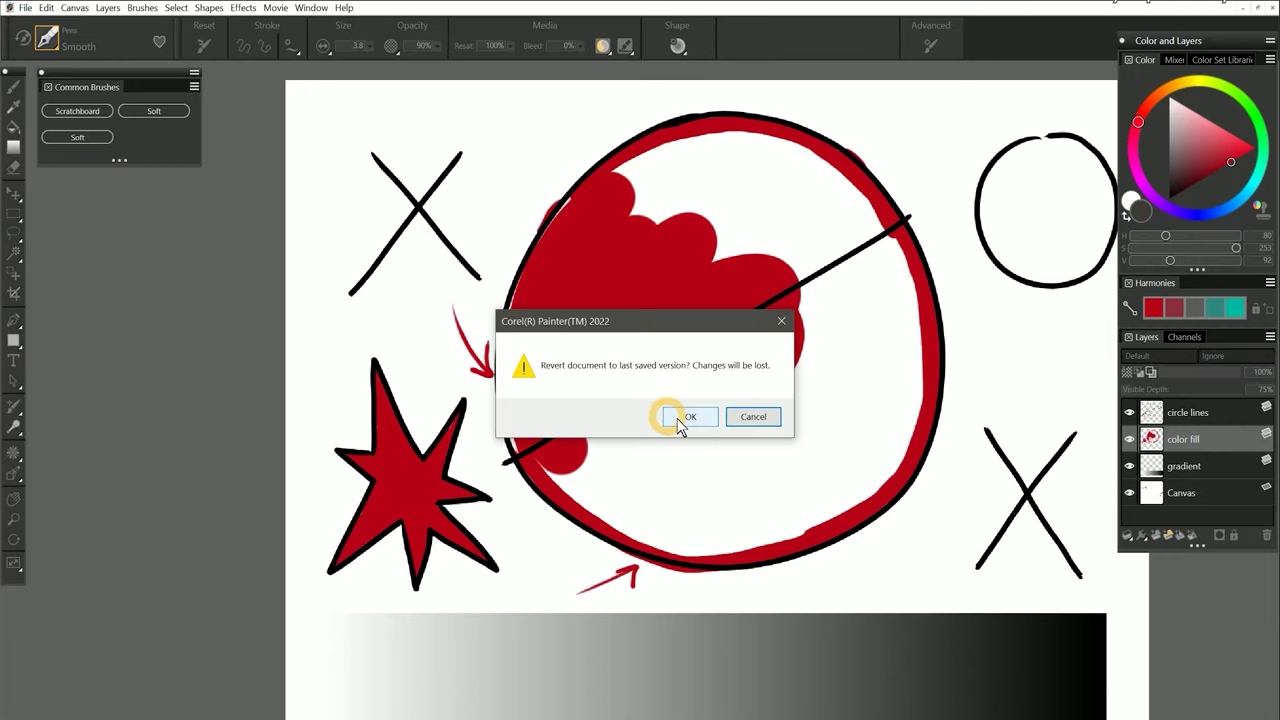
# Confirm reverting to the saved version, then bucket-fill the big circle solid red.
pyautogui.click(680, 420)
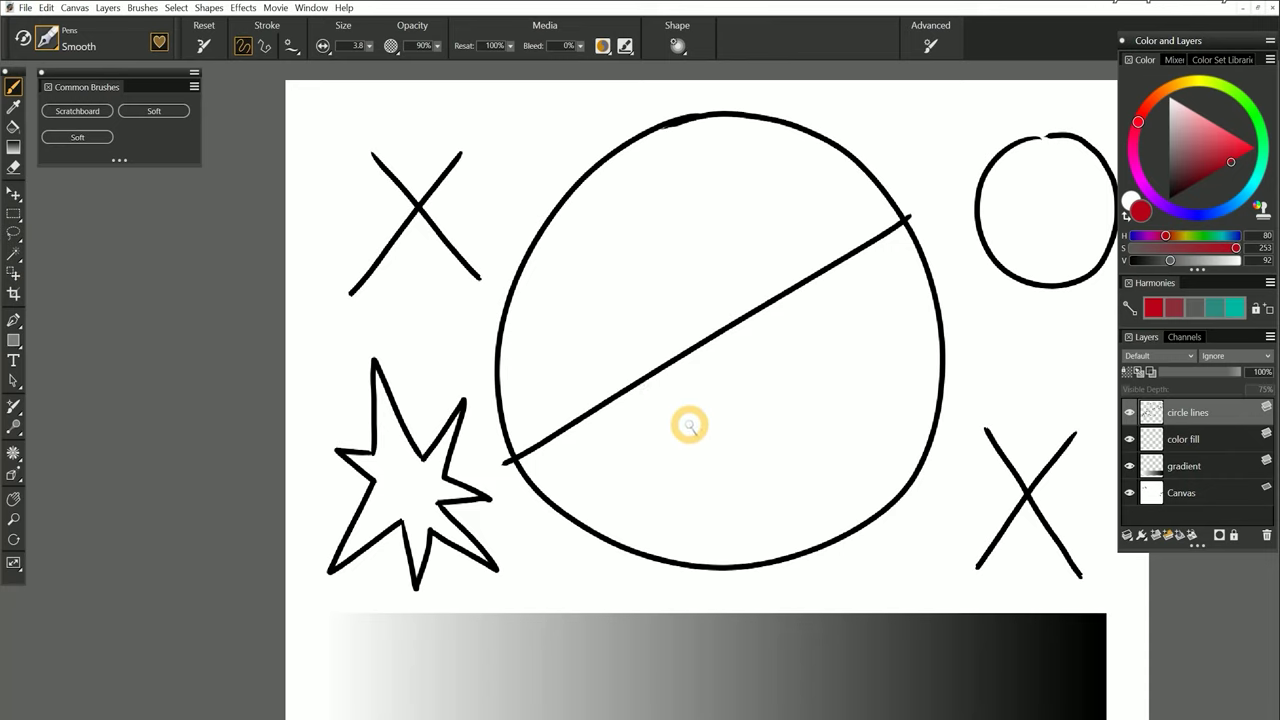
pyautogui.click(13, 126)
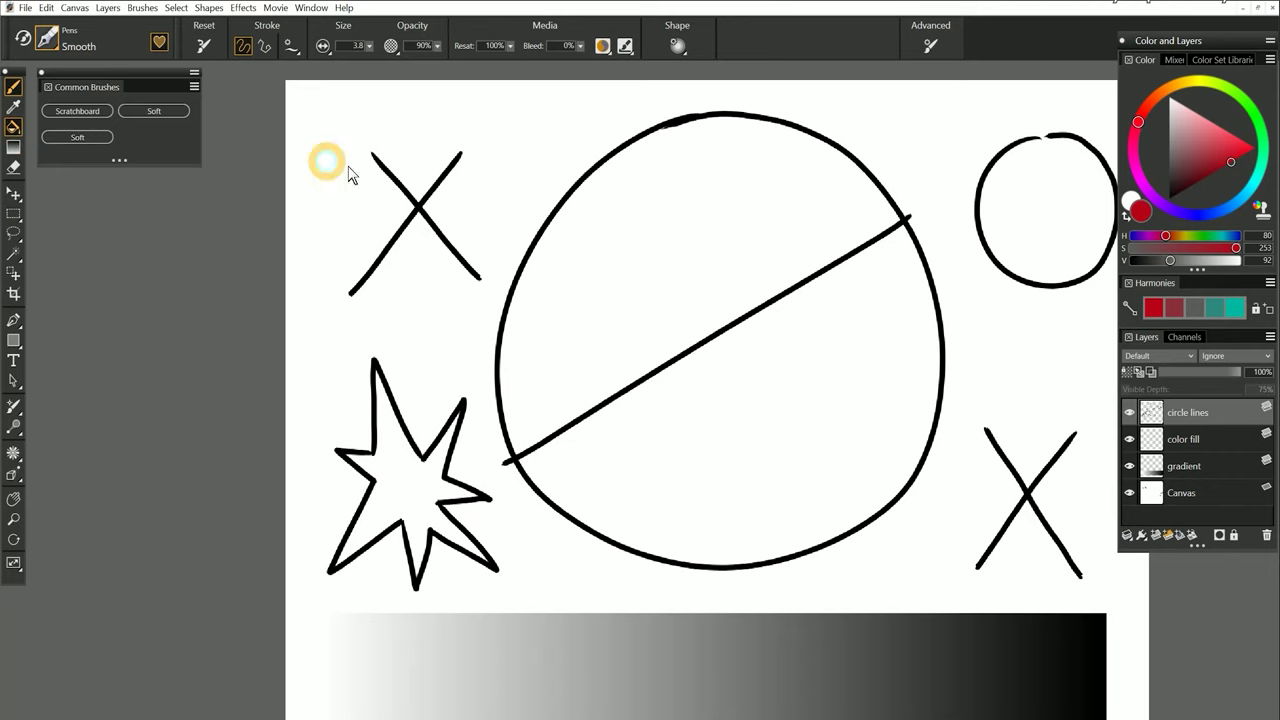
pyautogui.click(668, 291)
pyautogui.scroll(5, 708, 350)
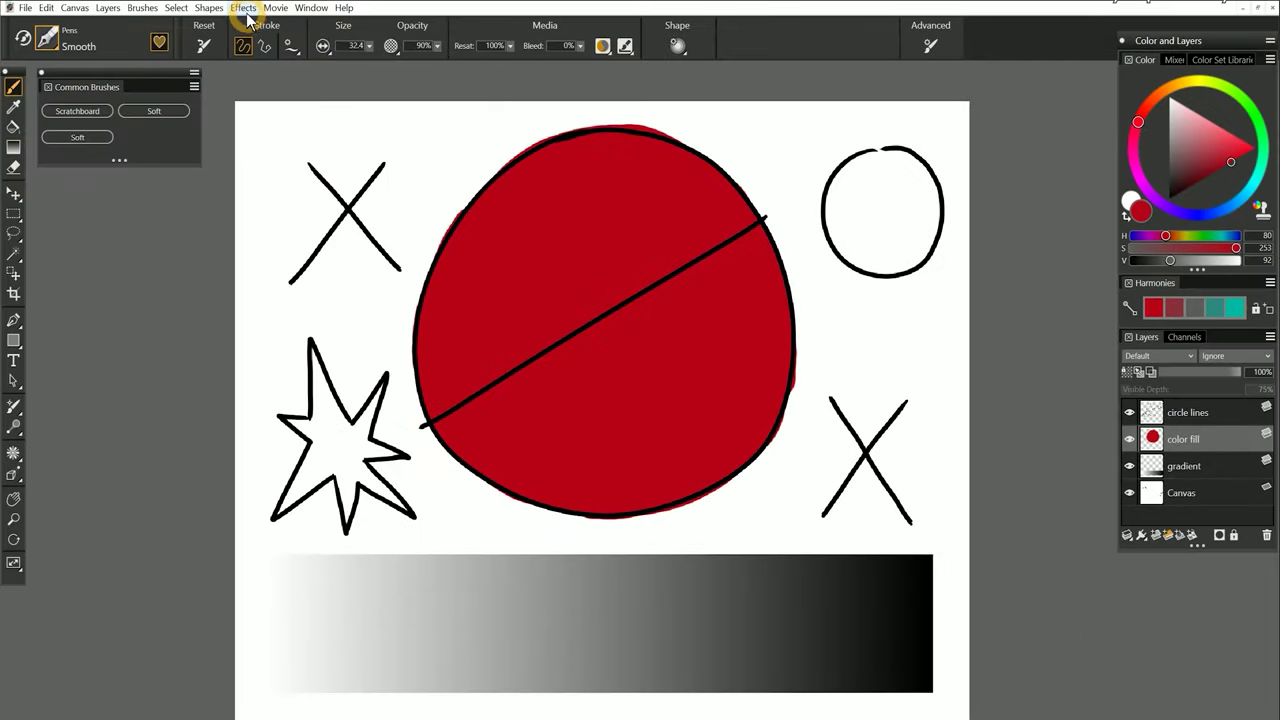
# Recolour the circle magenta with Effects > Tonal Control > Adjust Colors.
pyautogui.click(244, 8)
pyautogui.moveTo(290, 60)
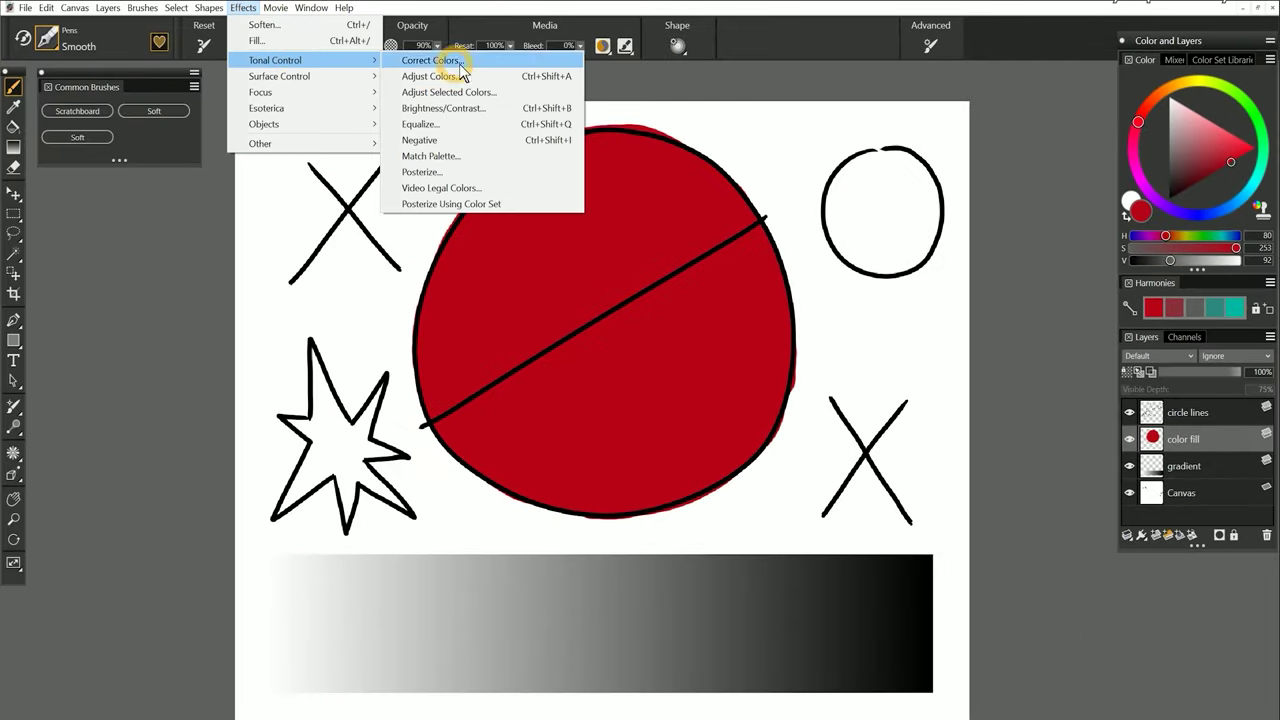
pyautogui.click(508, 76)
pyautogui.click(555, 549)
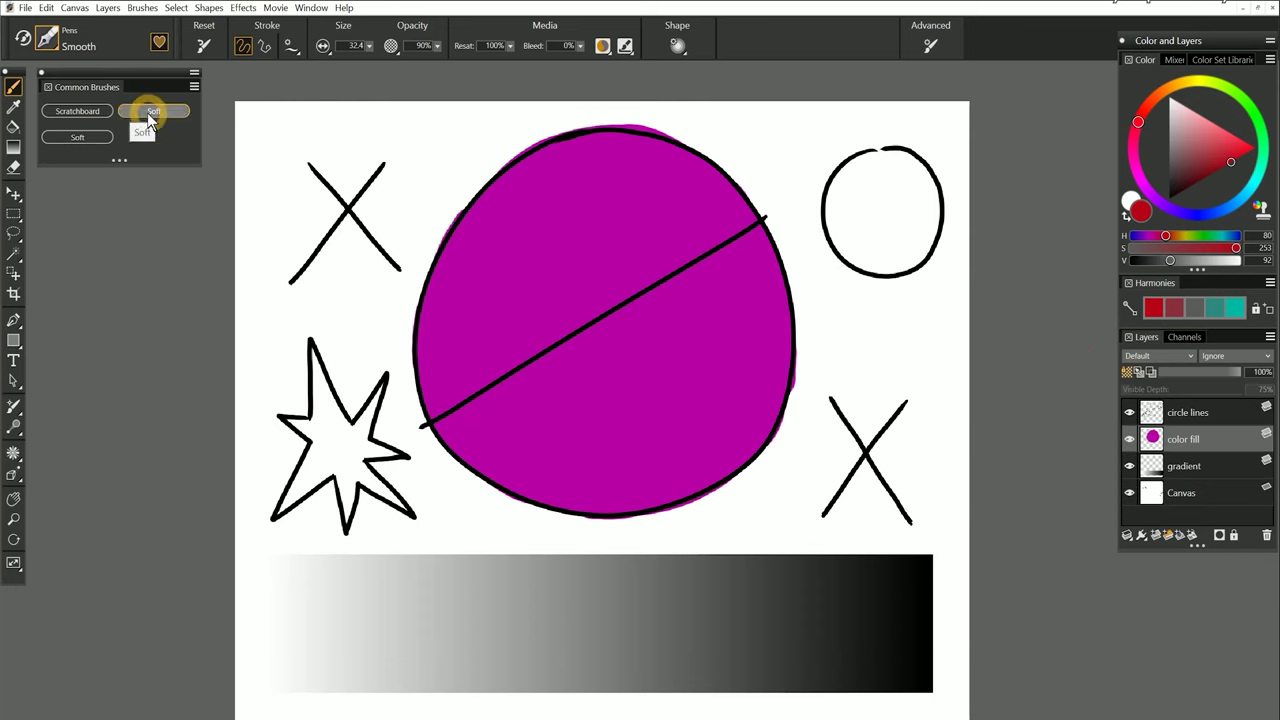
# With the Soft airbrush, add a light pink highlight and dark purple shading to the circle's lower-left.
pyautogui.click(100, 136)
pyautogui.click(1205, 126)
pyautogui.moveTo(700, 200)
pyautogui.mouseDown()
pyautogui.moveTo(654, 306)
pyautogui.moveTo(660, 280)
pyautogui.mouseUp()
pyautogui.click(1192, 185)
pyautogui.moveTo(460, 210); pyautogui.dragTo(572, 518)
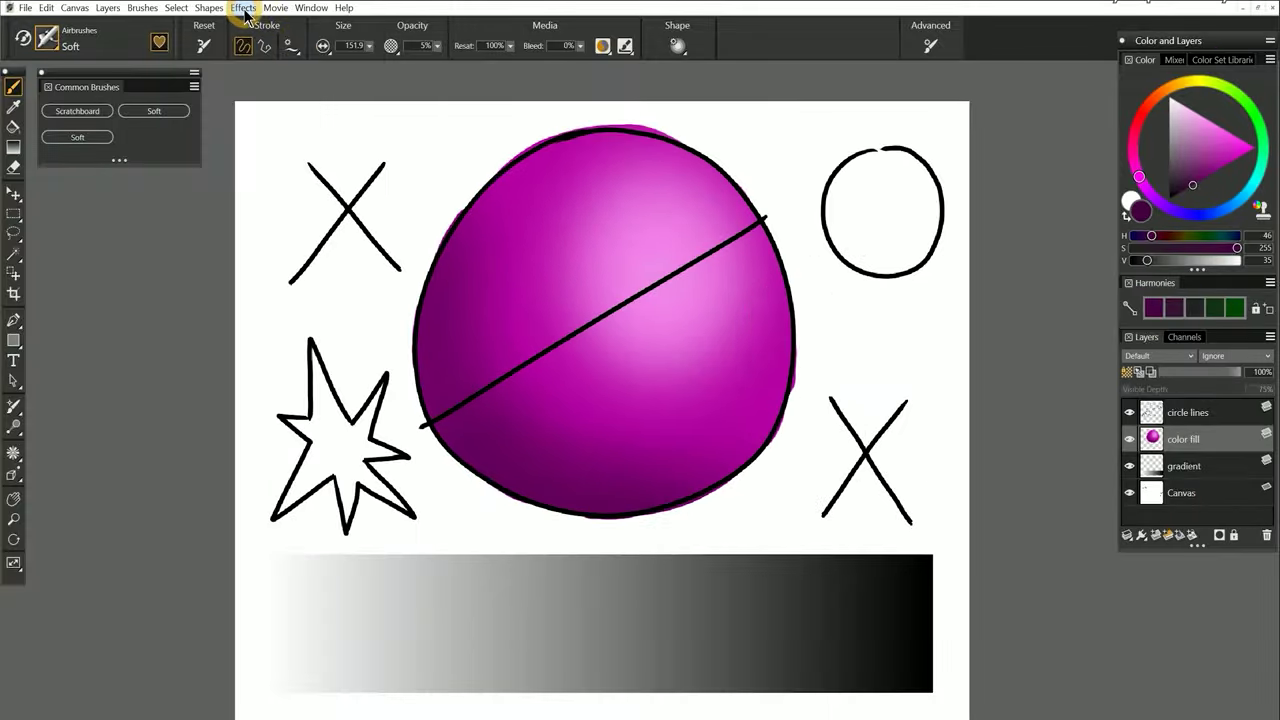
# Turn the ball green with Adjust Colors: Hue Shift -50% and a lower Value.
pyautogui.click(243, 7)
pyautogui.moveTo(300, 60)
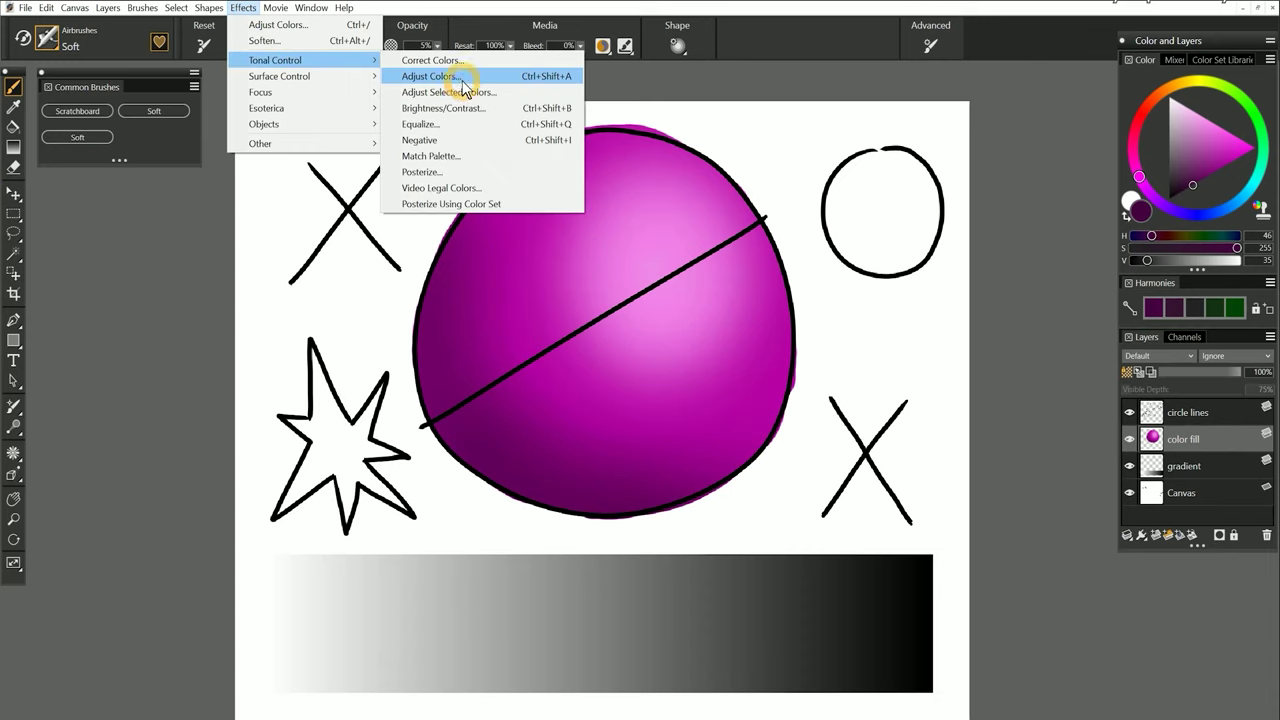
pyautogui.click(464, 84)
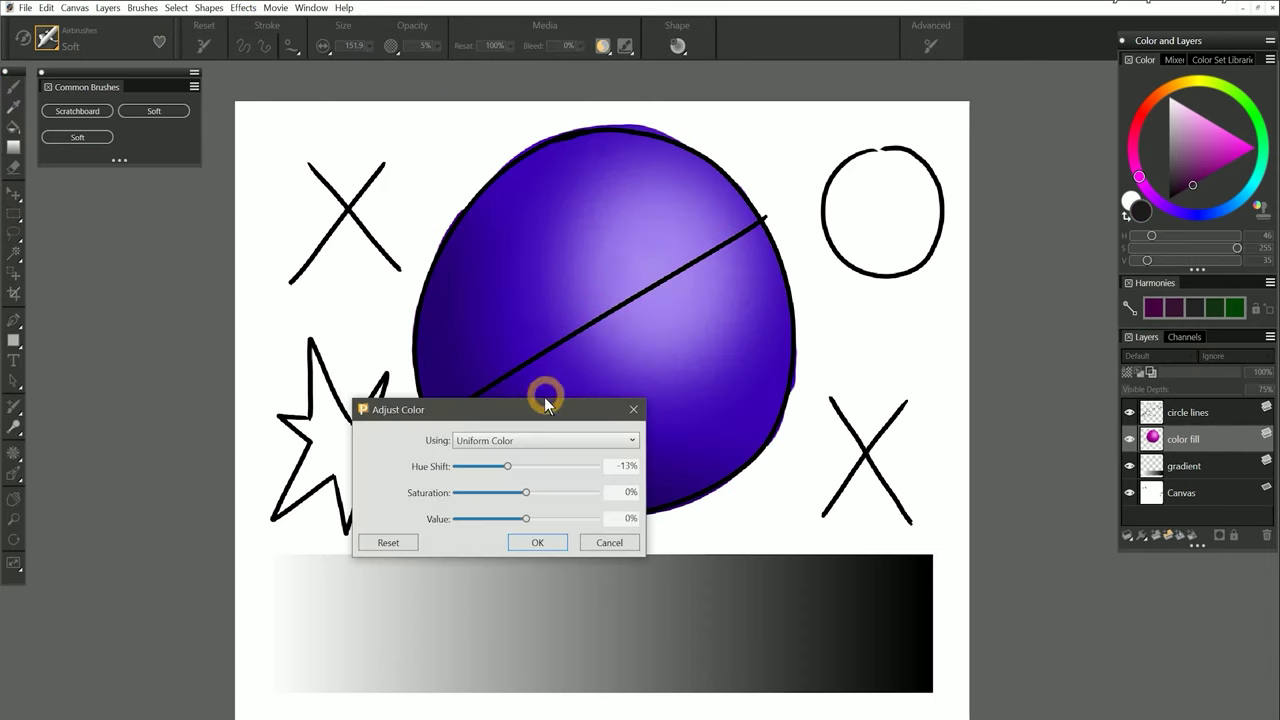
pyautogui.moveTo(526, 466); pyautogui.dragTo(456, 468)
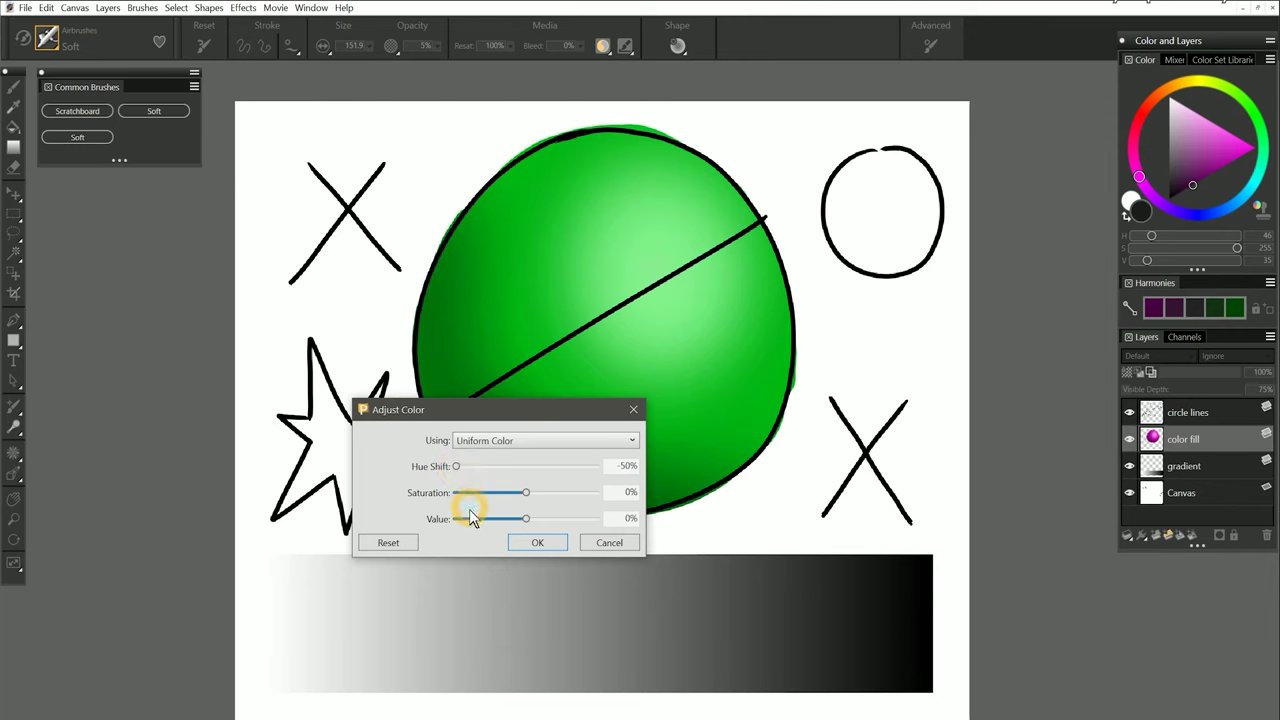
pyautogui.moveTo(466, 516); pyautogui.dragTo(506, 523)
pyautogui.click(537, 542)
pyautogui.click(1131, 438)
pyautogui.click(1131, 438)
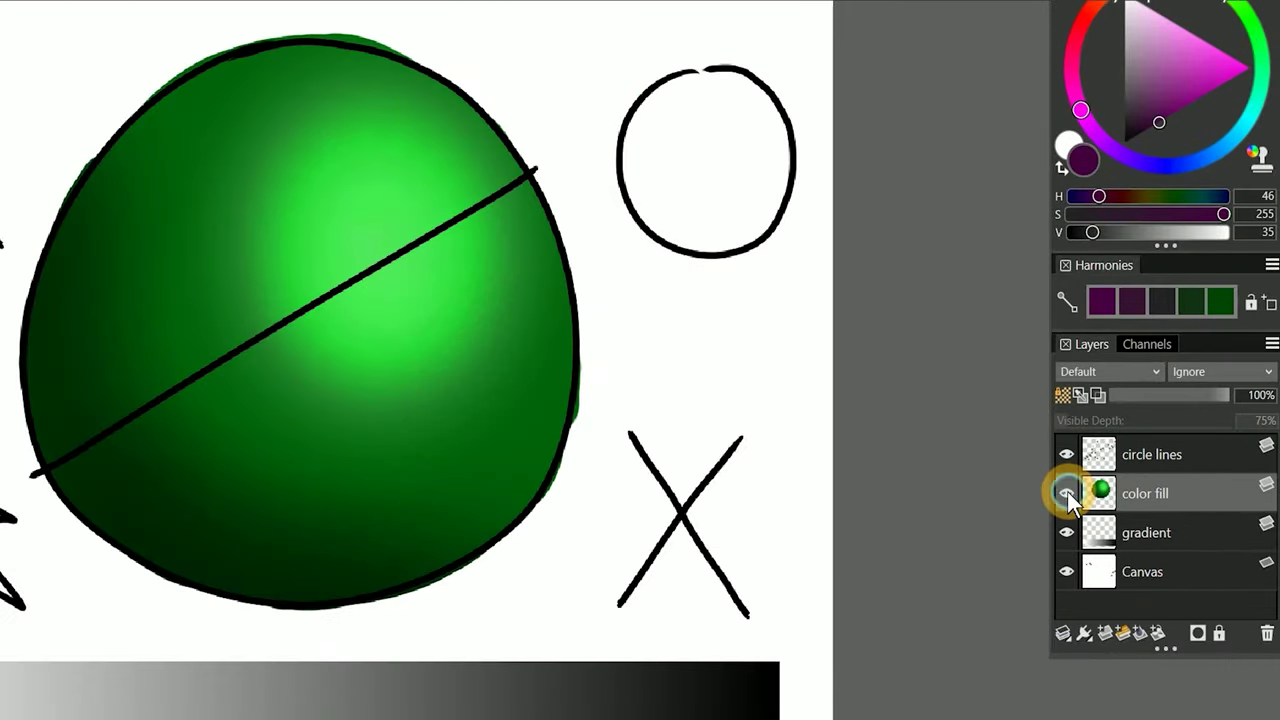
pyautogui.click(1067, 491)
pyautogui.click(1067, 491)
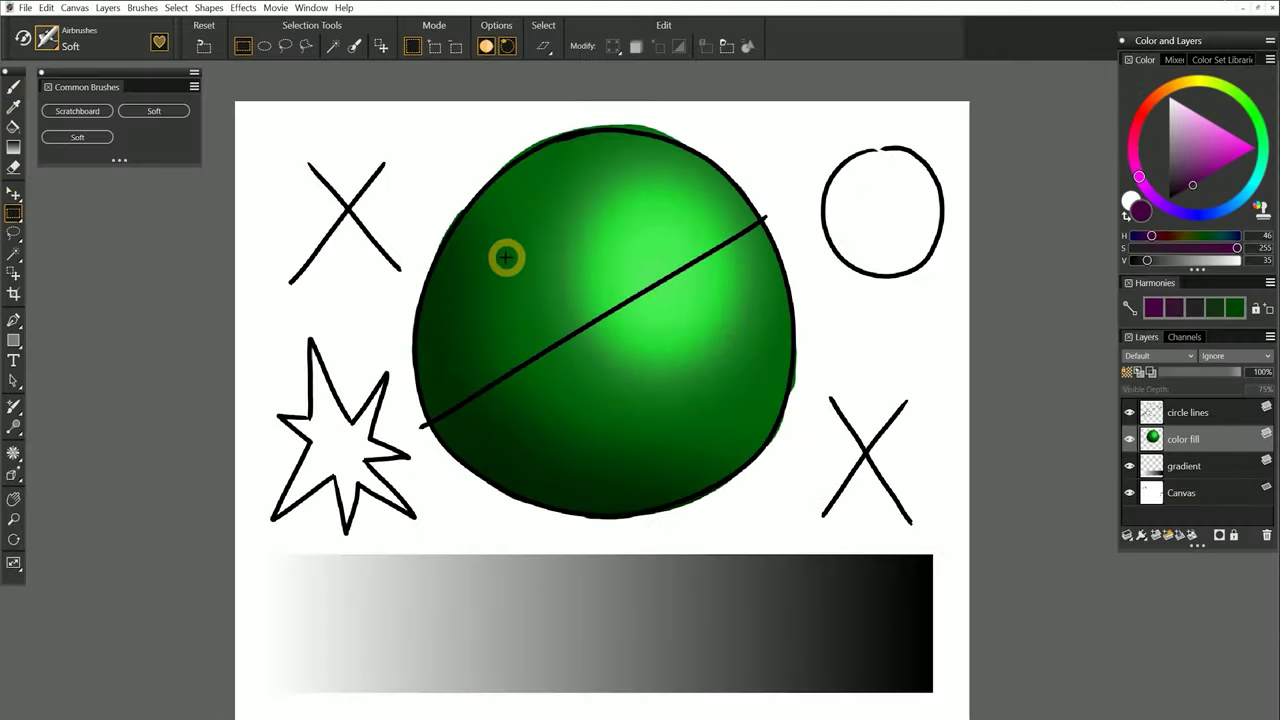
# Fill a rectangle selection over the ball dark purple via Edit > Fill, then lock Layer 1's transparency.
pyautogui.moveTo(500, 258); pyautogui.dragTo(727, 399)
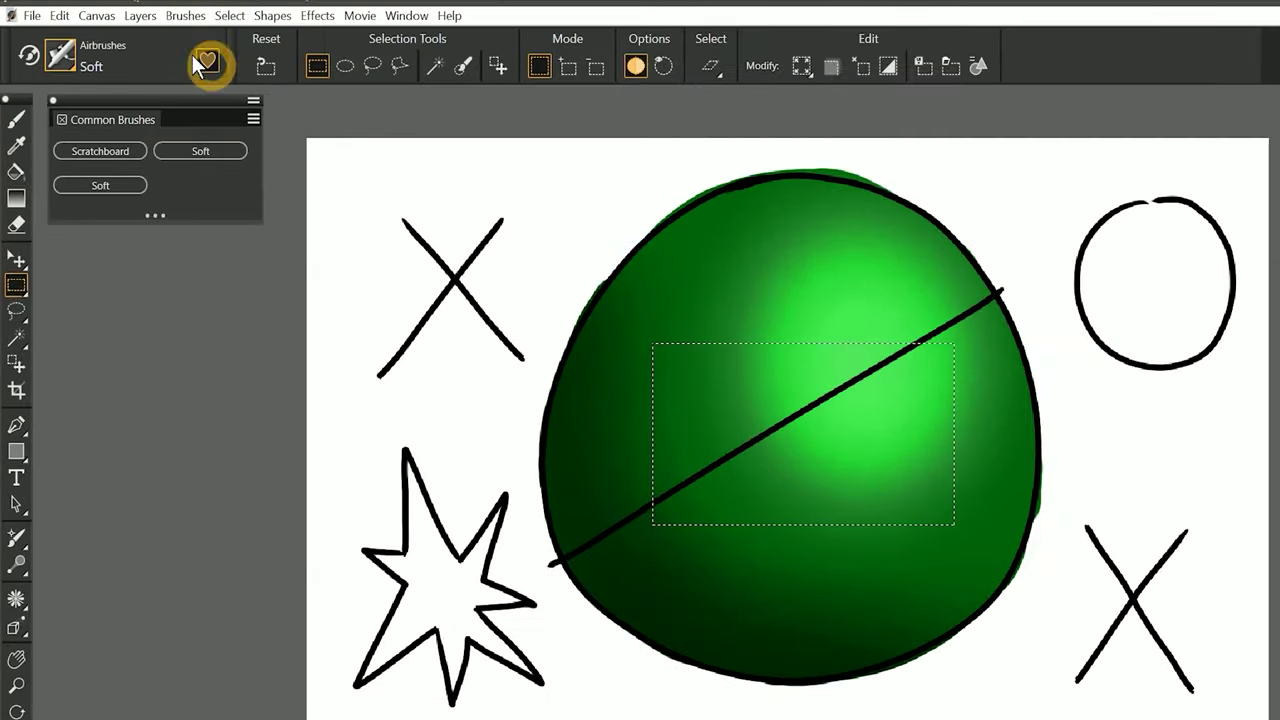
pyautogui.click(59, 15)
pyautogui.click(117, 262)
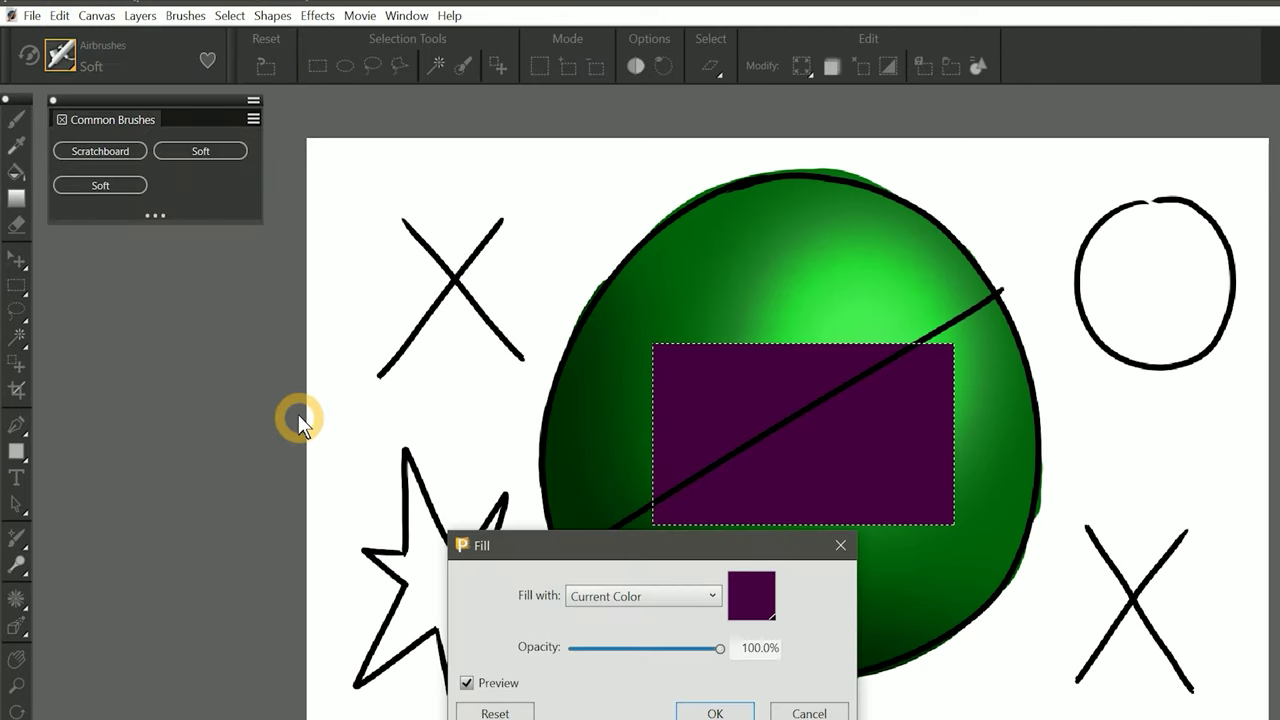
pyautogui.press('Return')
pyautogui.click(59, 15)
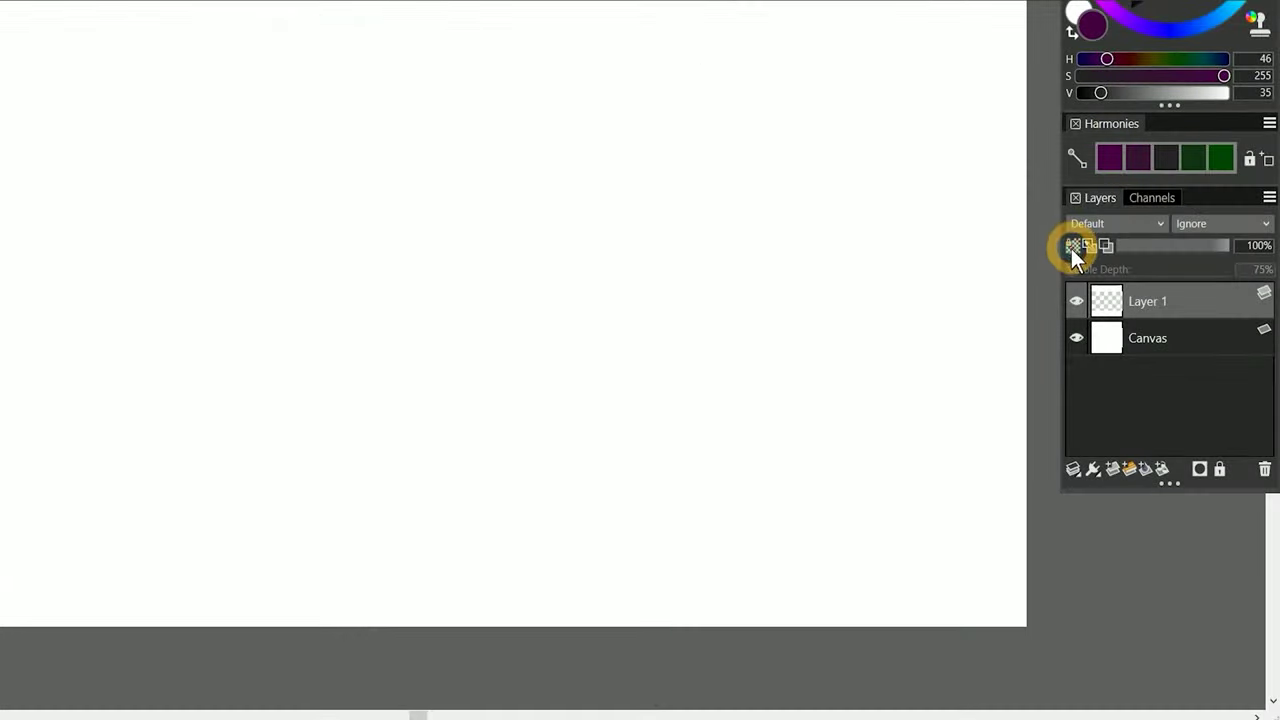
pyautogui.click(1073, 250)
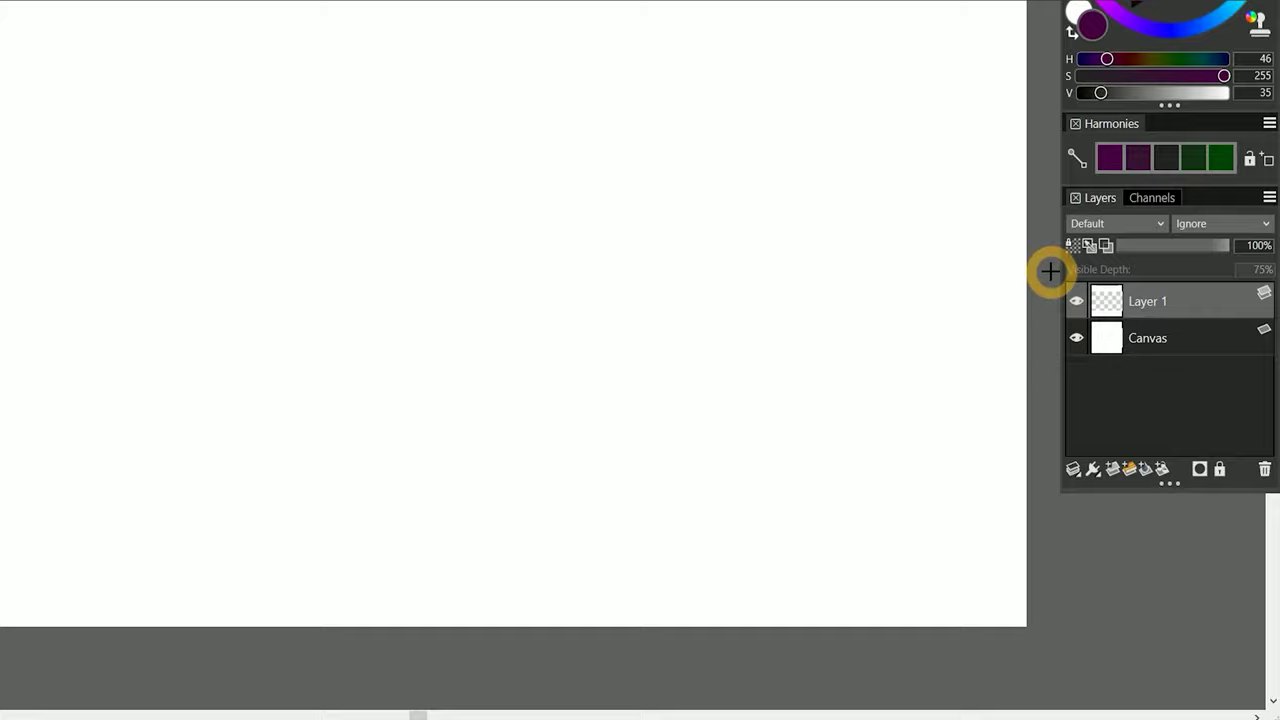